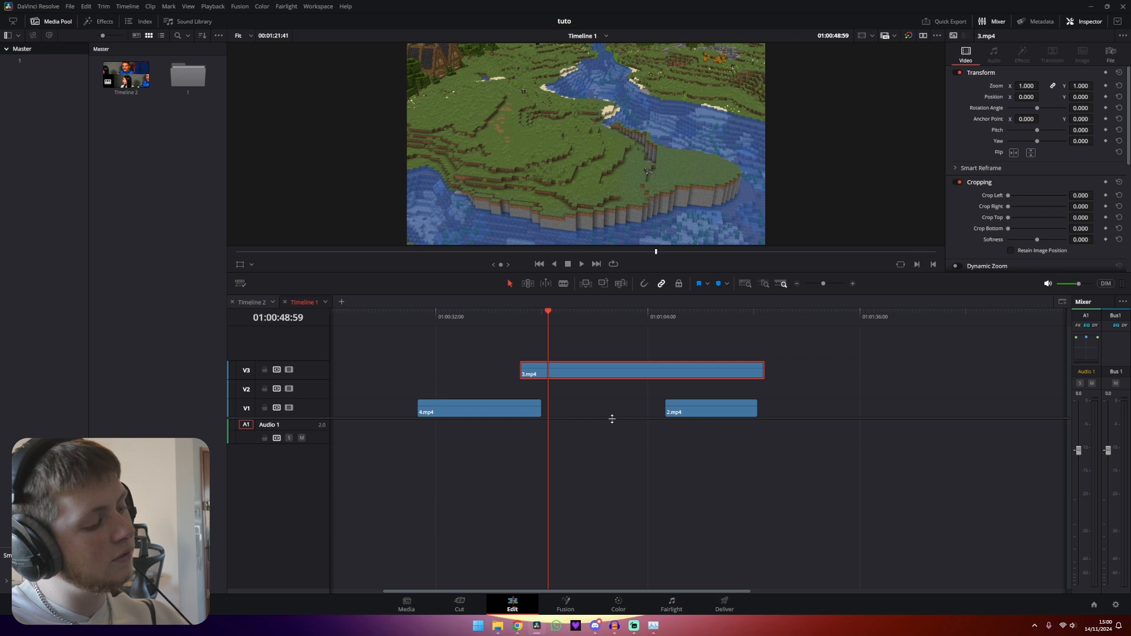
- Try changing the speed of the 3.mp4 clip on V3 by stretching it with the retime controls
{"action": "key", "text": "ctrl+r"}
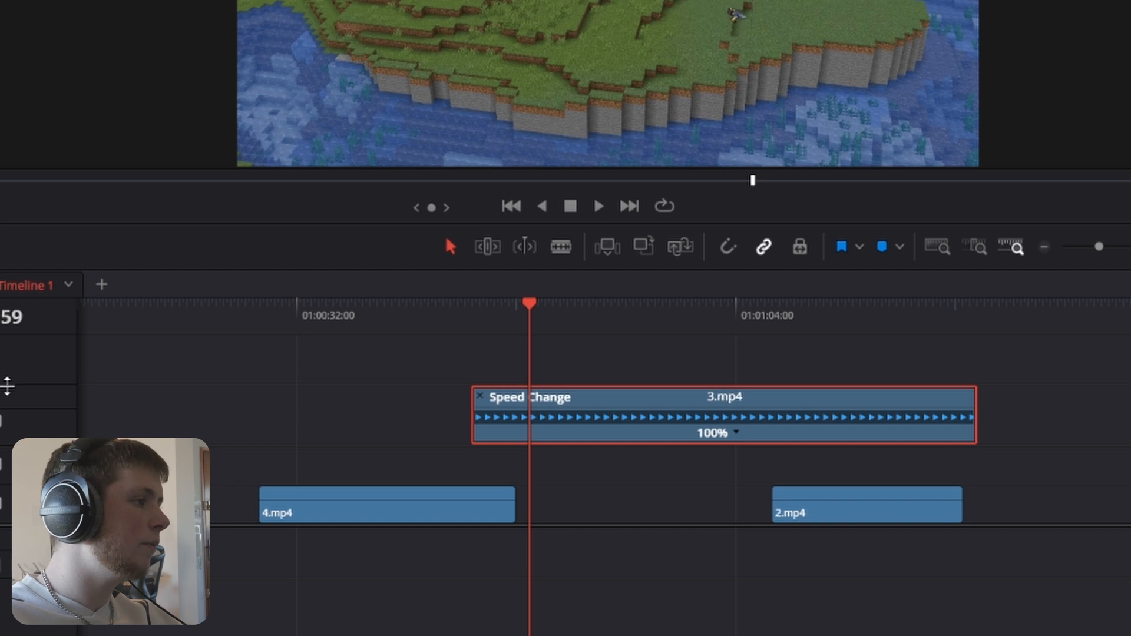
{"action": "left_click_drag", "start_coordinate": [747, 435], "coordinate": [668, 443]}
{"action": "left_click_drag", "start_coordinate": [948, 355], "coordinate": [1027, 365]}
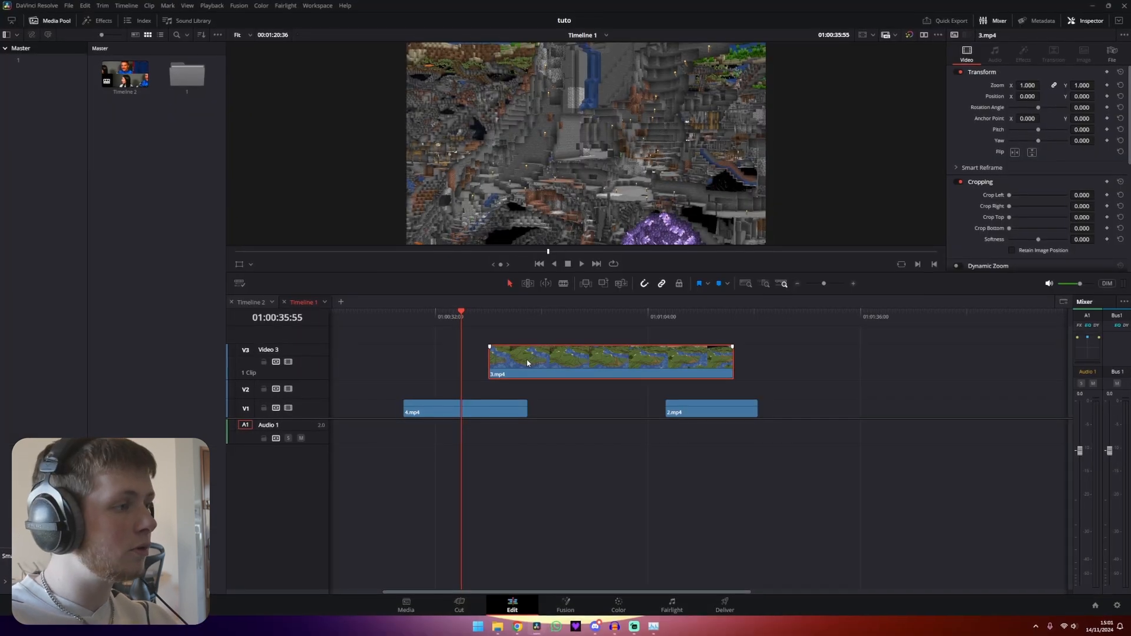
- Place 3.mp4 on V3 directly after the end of 4.mp4 and retime it to 176% so it ends where 2.mp4 starts
{"action": "left_click_drag", "start_coordinate": [526, 362], "coordinate": [567, 361]}
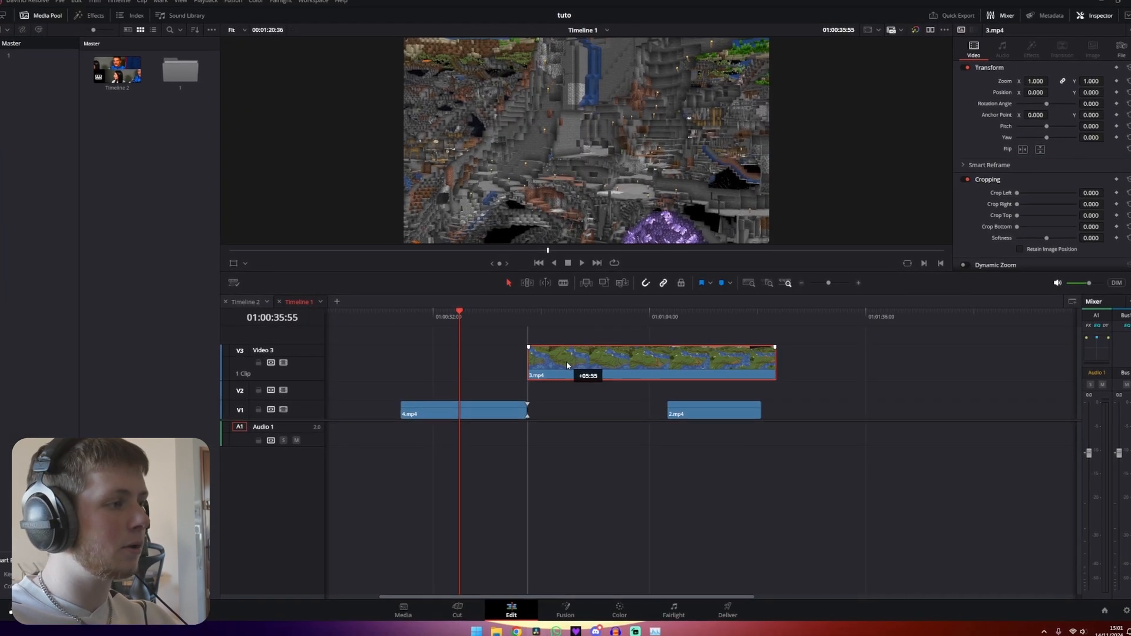
{"action": "key", "text": "ctrl+r"}
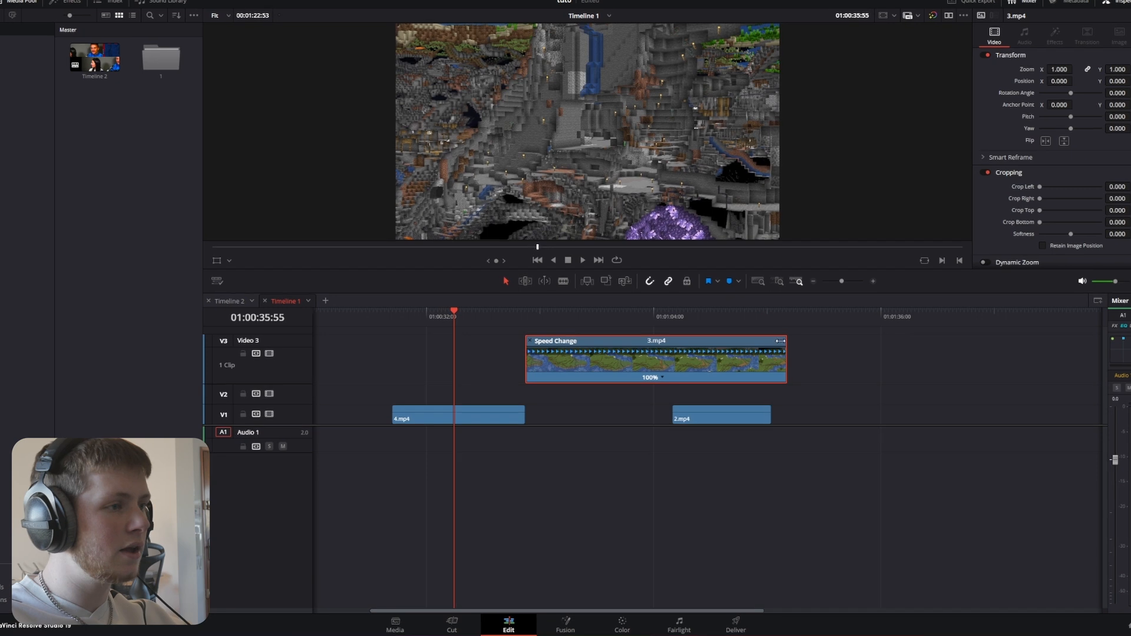
{"action": "left_click_drag", "start_coordinate": [780, 341], "coordinate": [675, 341]}
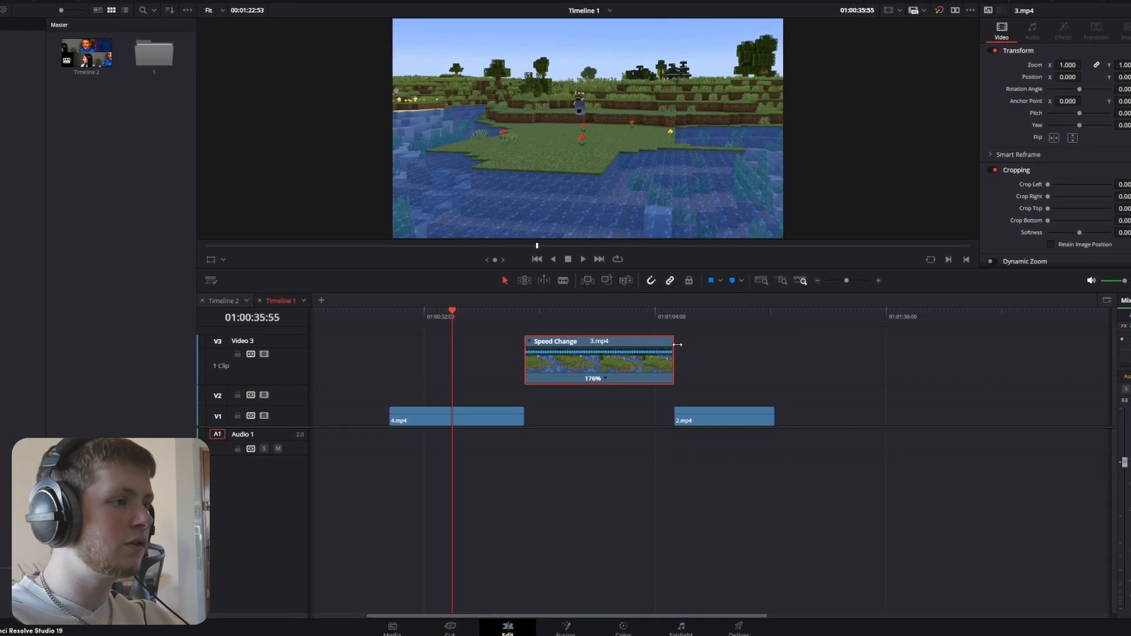
- Move the retimed 3.mp4 clip into the gap between 4.mp4 and 2.mp4 on V1 and play back the result
{"action": "left_click_drag", "start_coordinate": [616, 365], "coordinate": [611, 415]}
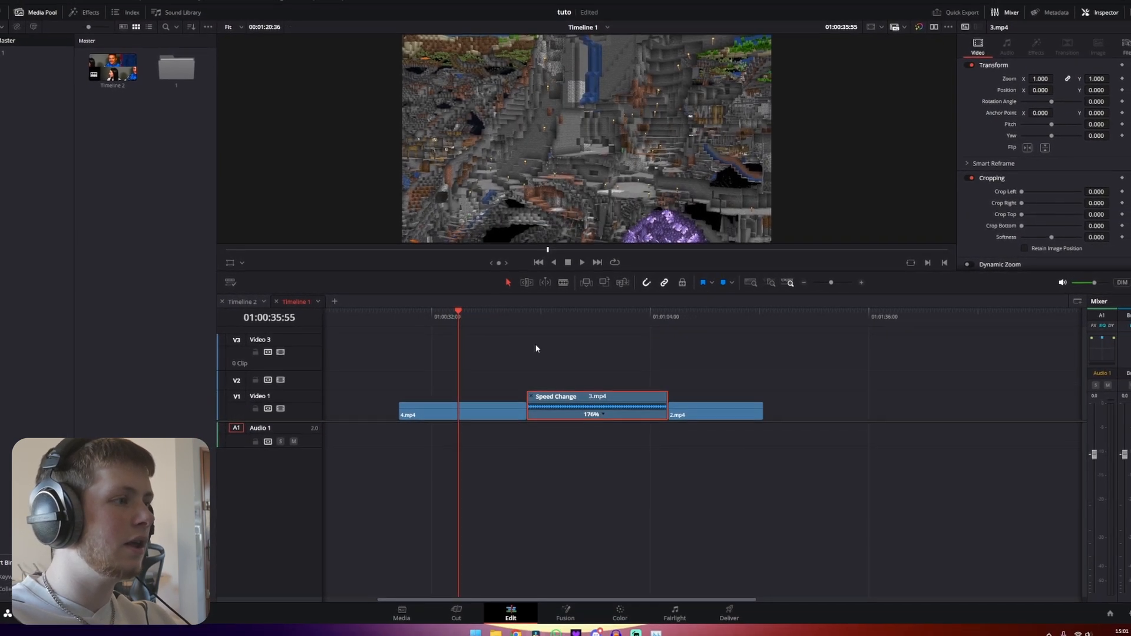
{"action": "left_click", "coordinate": [516, 319]}
{"action": "key", "text": "space"}
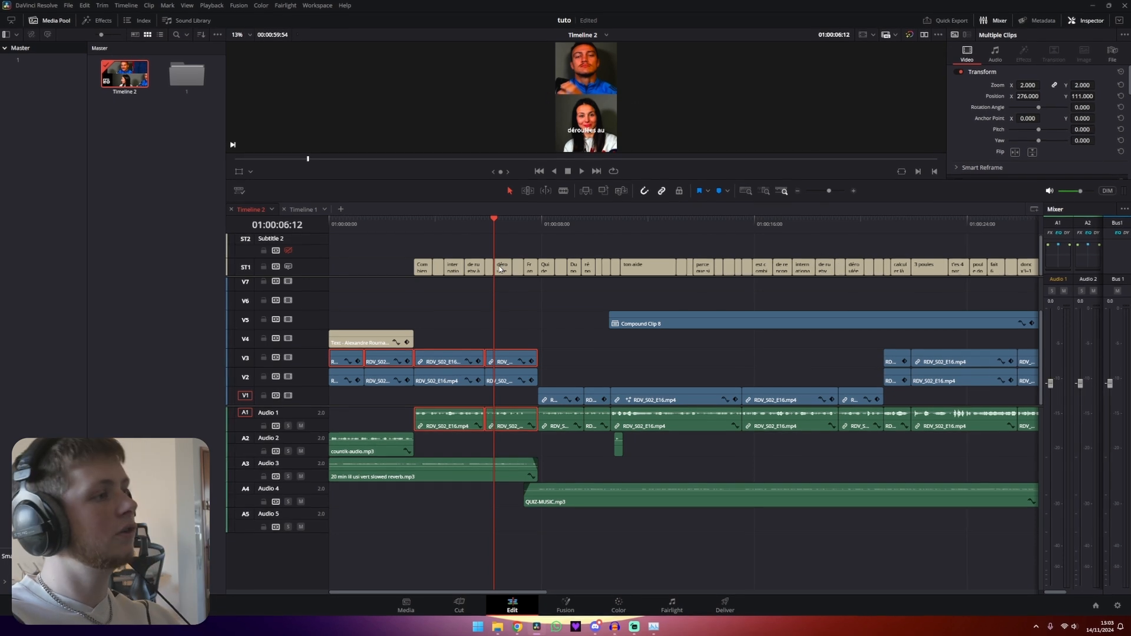
- Add a subtitle region to the Subtitle 1 track of Timeline 2 and increase the track's height
{"action": "left_click", "coordinate": [512, 286]}
{"action": "left_click_drag", "start_coordinate": [501, 269], "coordinate": [505, 250]}
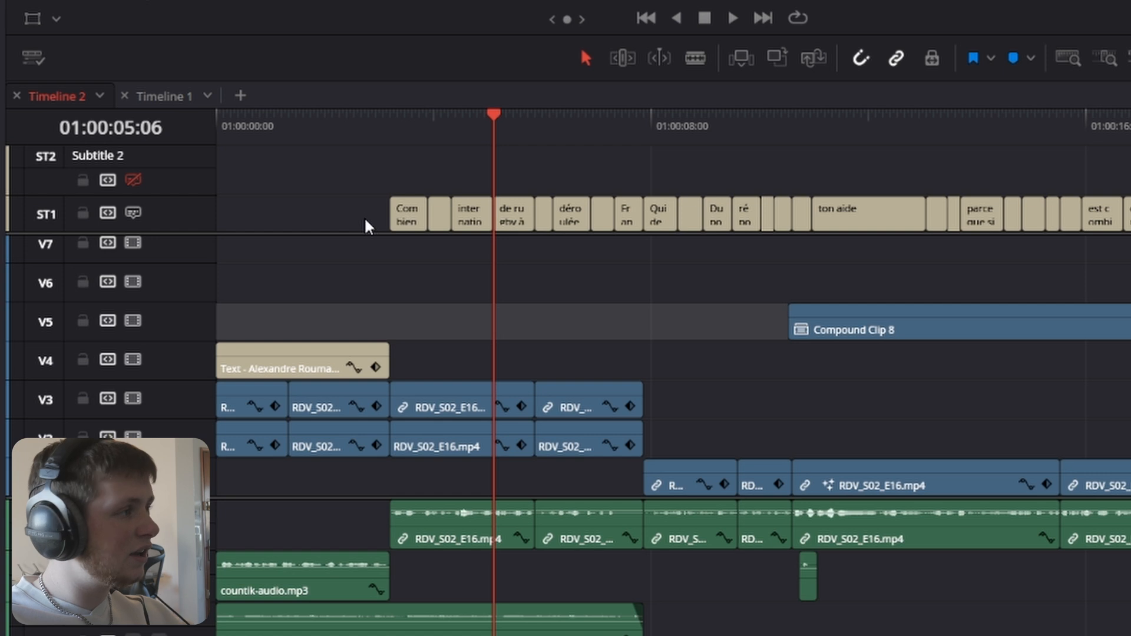
{"action": "right_click", "coordinate": [310, 220]}
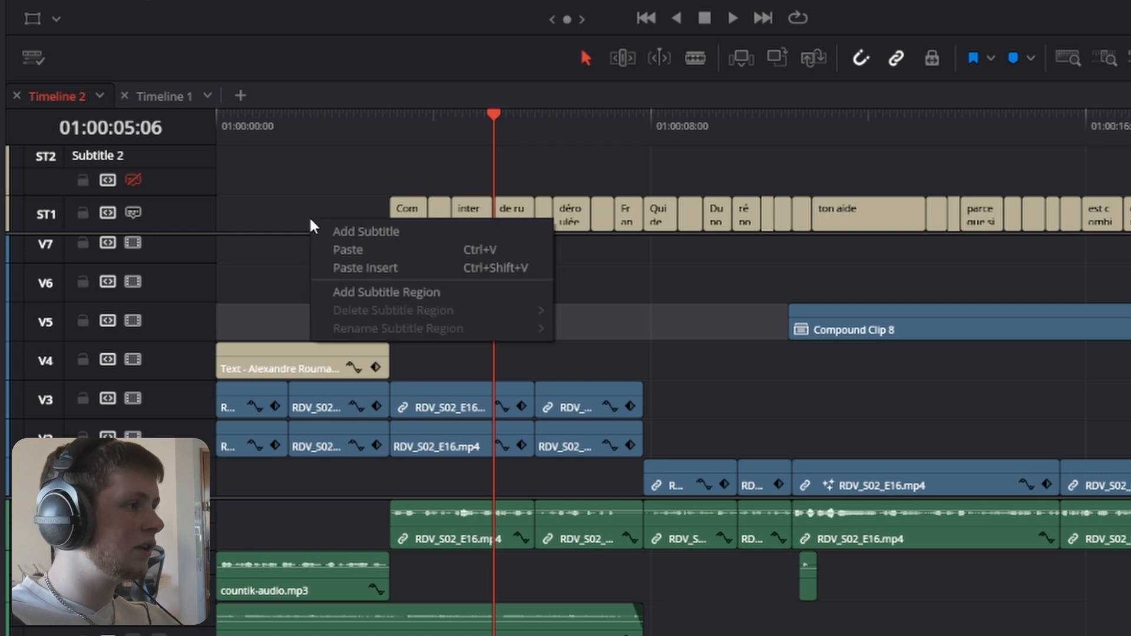
{"action": "left_click", "coordinate": [391, 293]}
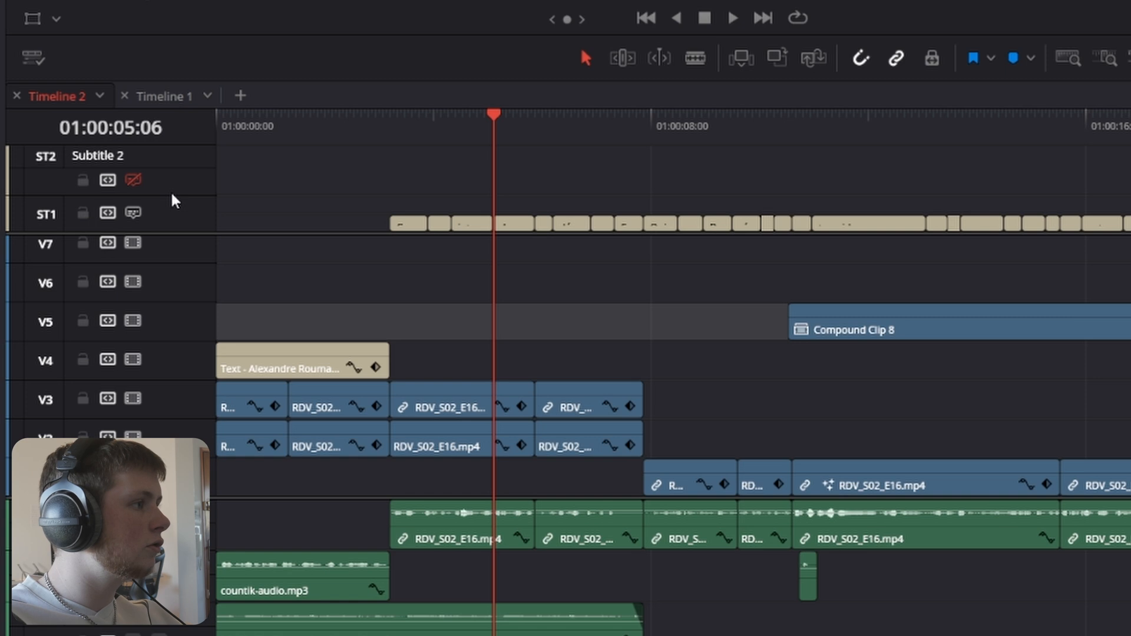
{"action": "left_click_drag", "start_coordinate": [175, 201], "coordinate": [167, 177]}
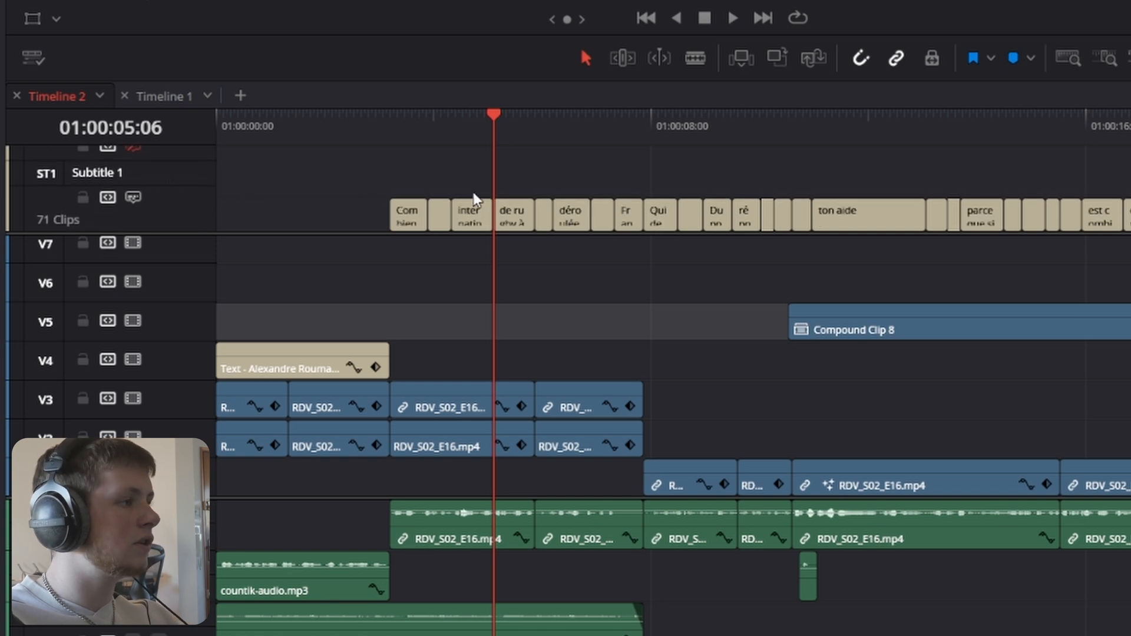
- Select the opening captions above the split-screen shots and move them into the new region of the Subtitle 1 track
{"action": "left_click_drag", "start_coordinate": [544, 187], "coordinate": [446, 216]}
{"action": "left_click_drag", "start_coordinate": [349, 181], "coordinate": [628, 219]}
{"action": "left_click_drag", "start_coordinate": [629, 219], "coordinate": [630, 197]}
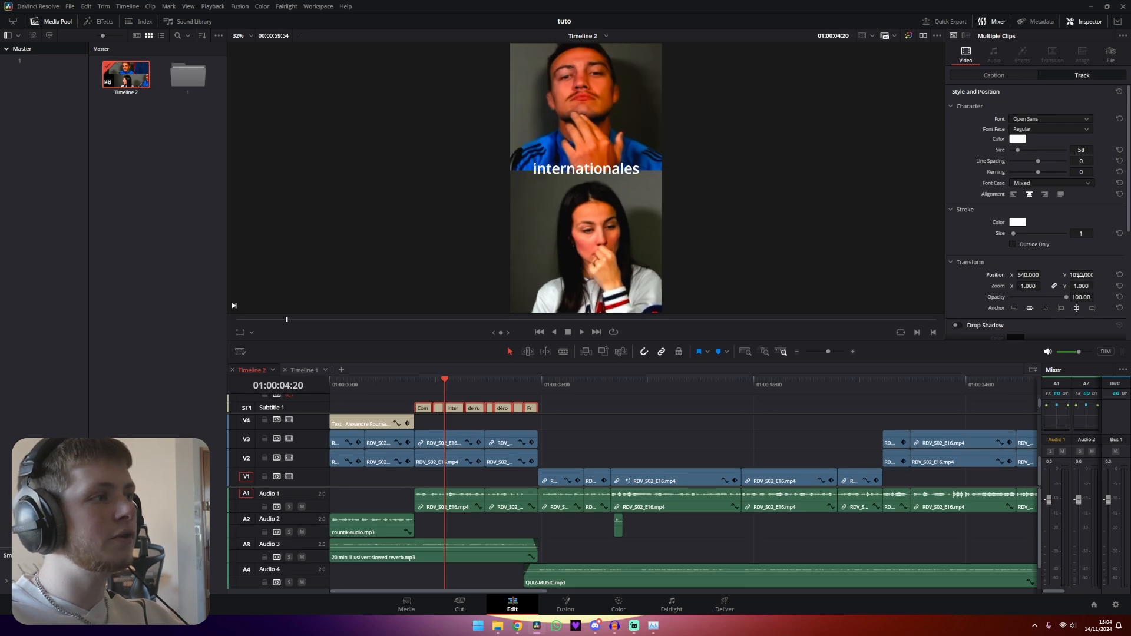
- Check the caption placement at the cut at 01:00:07:52, where the single-person shot starts
{"action": "left_click", "coordinate": [559, 459]}
{"action": "mouse_move", "coordinate": [555, 385]}
{"action": "left_mouse_down"}
{"action": "mouse_move", "coordinate": [518, 392]}
{"action": "mouse_move", "coordinate": [542, 394]}
{"action": "left_mouse_up"}
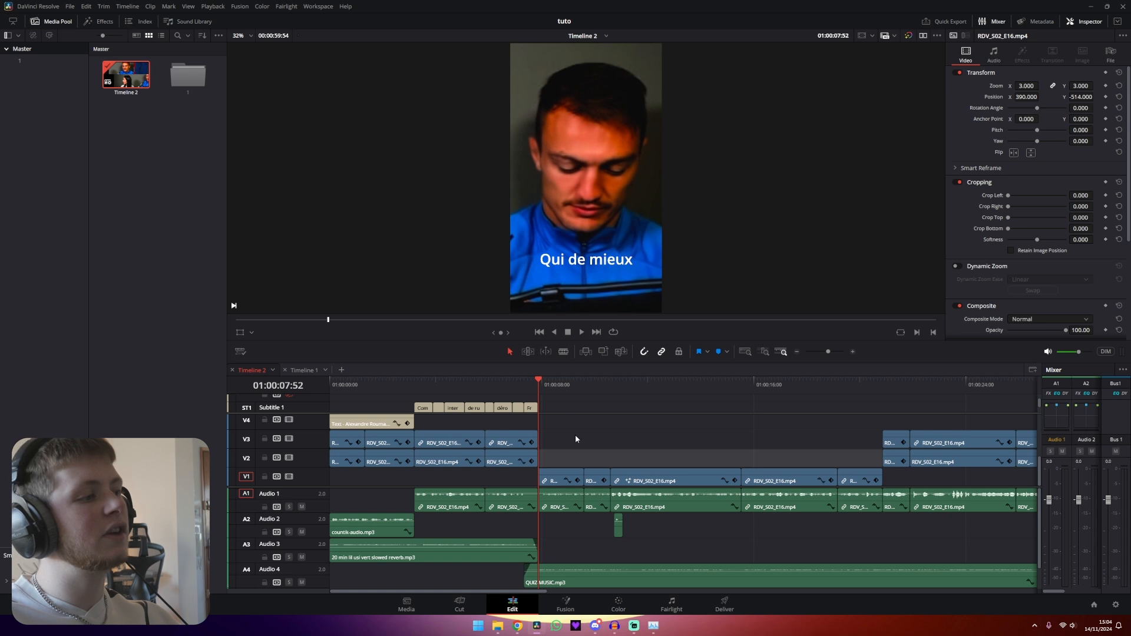
{"action": "left_click", "coordinate": [568, 407]}
- Jump the playhead to the next edit point in Timeline 1, between 3.mp4 and 2.mp4
{"action": "scroll", "coordinate": [563, 408], "scroll_direction": "down", "scroll_amount": 2}
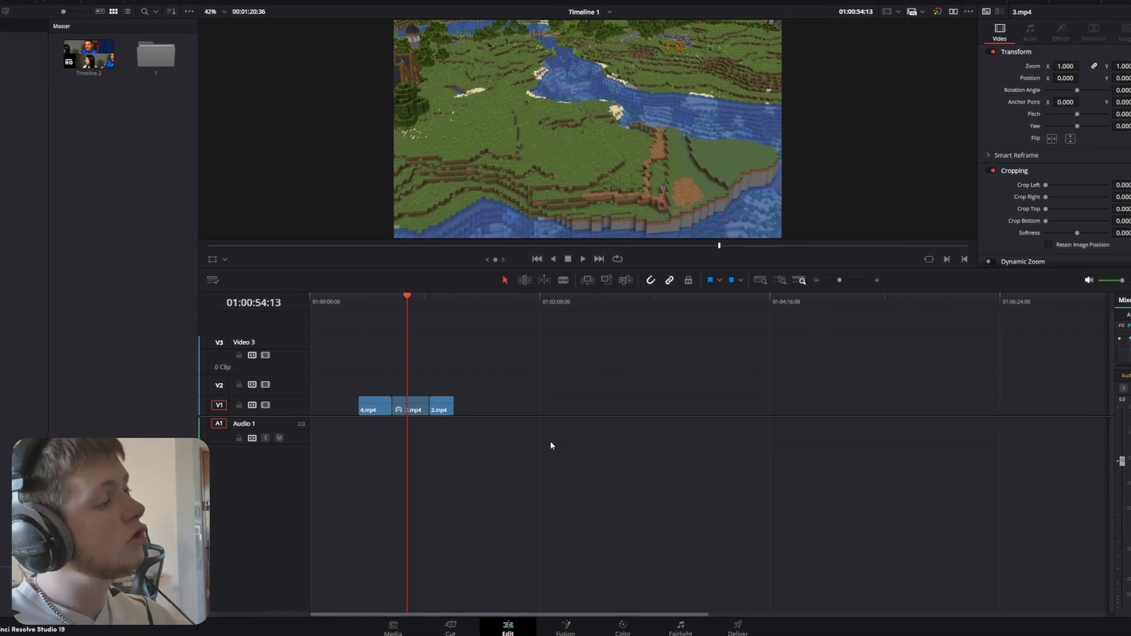
{"action": "key", "text": "Down"}
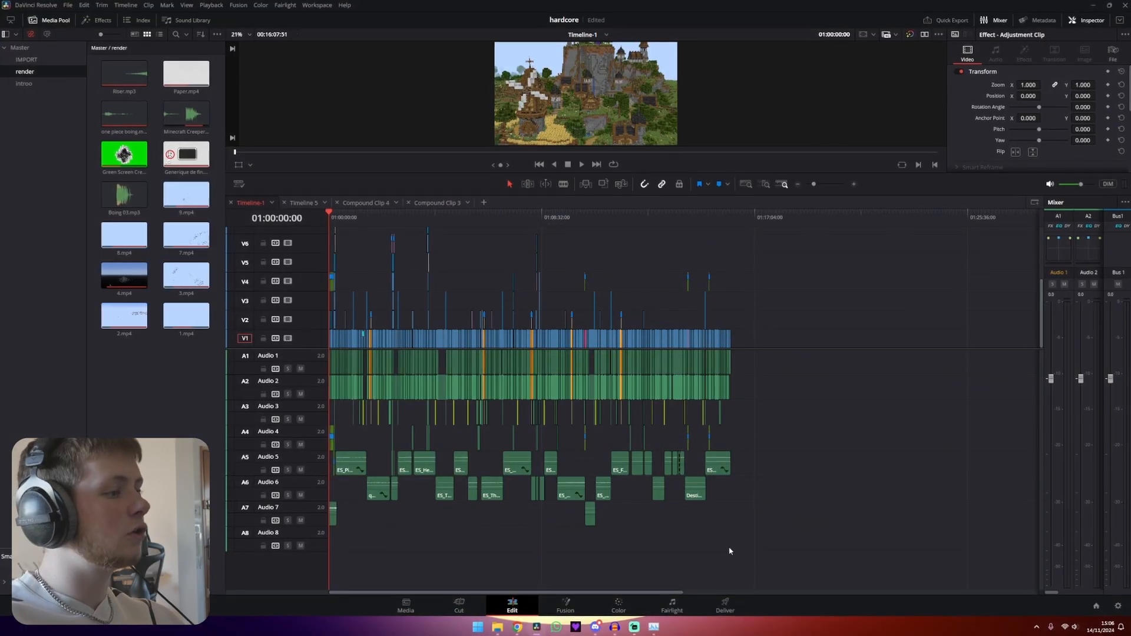
- Copy all the clips in the hardcore project's Timeline-1 and switch to the recent project tuto
{"action": "left_click_drag", "start_coordinate": [785, 565], "coordinate": [333, 353]}
{"action": "key", "text": "ctrl+c"}
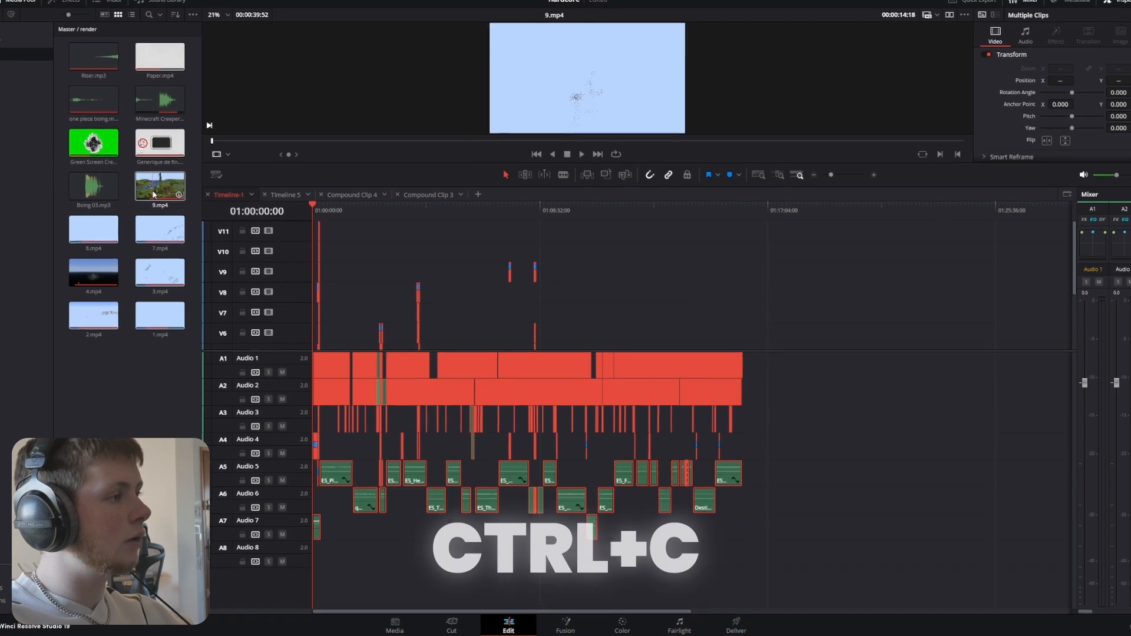
{"action": "left_click", "coordinate": [40, 2]}
{"action": "mouse_move", "coordinate": [88, 7]}
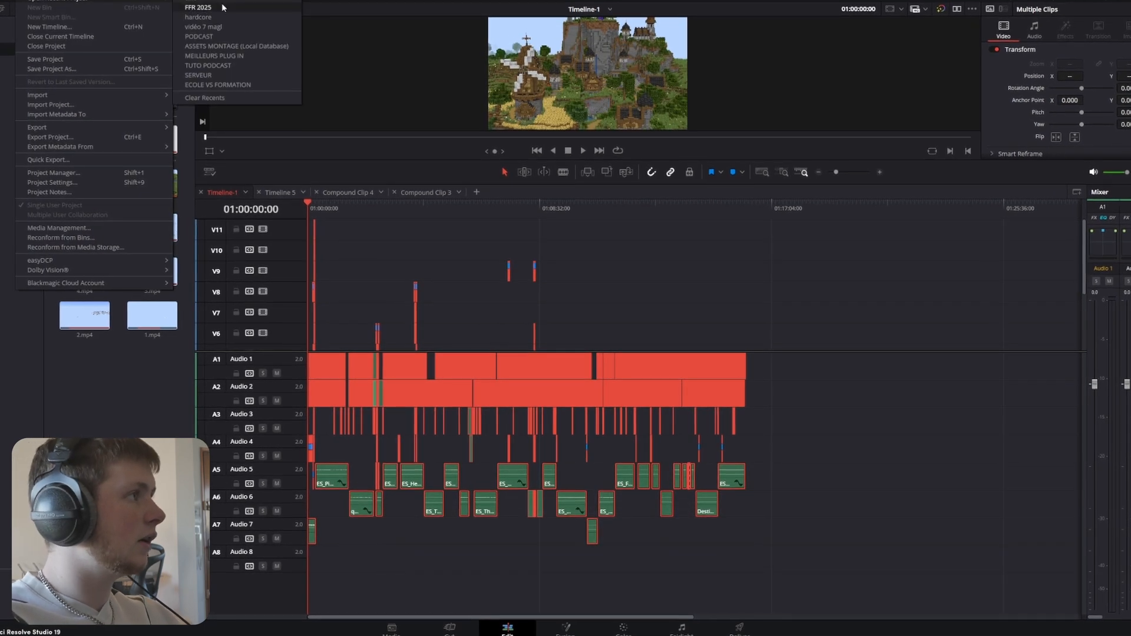
{"action": "left_click", "coordinate": [230, 8]}
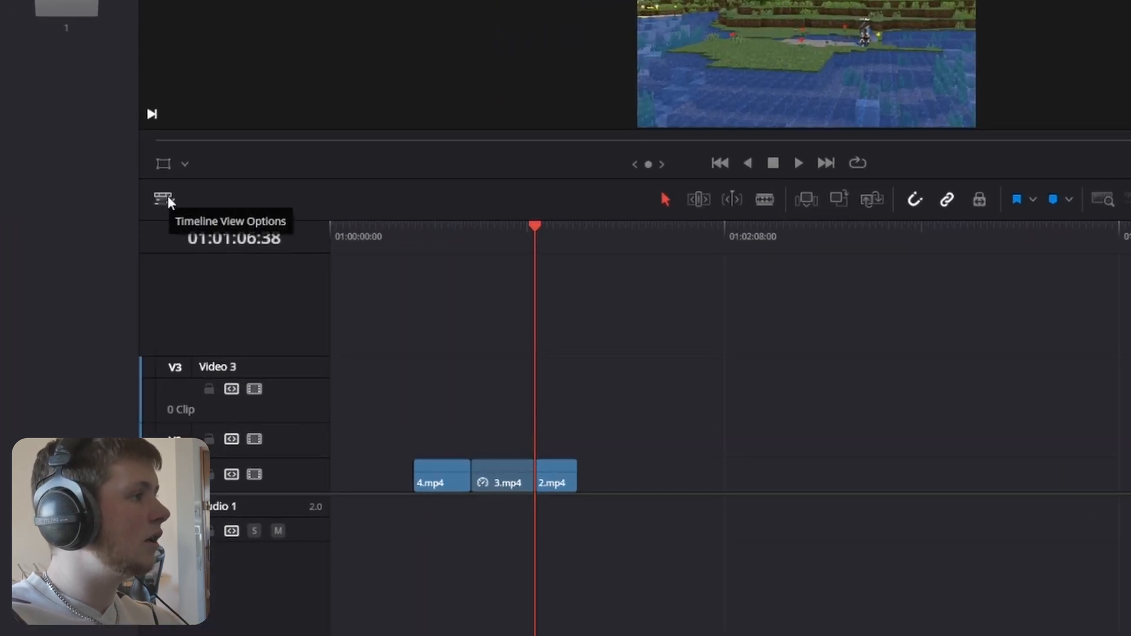
- Enable the display of stacked timelines and add an empty second timeline tab beside Timeline 1
{"action": "left_click", "coordinate": [240, 185]}
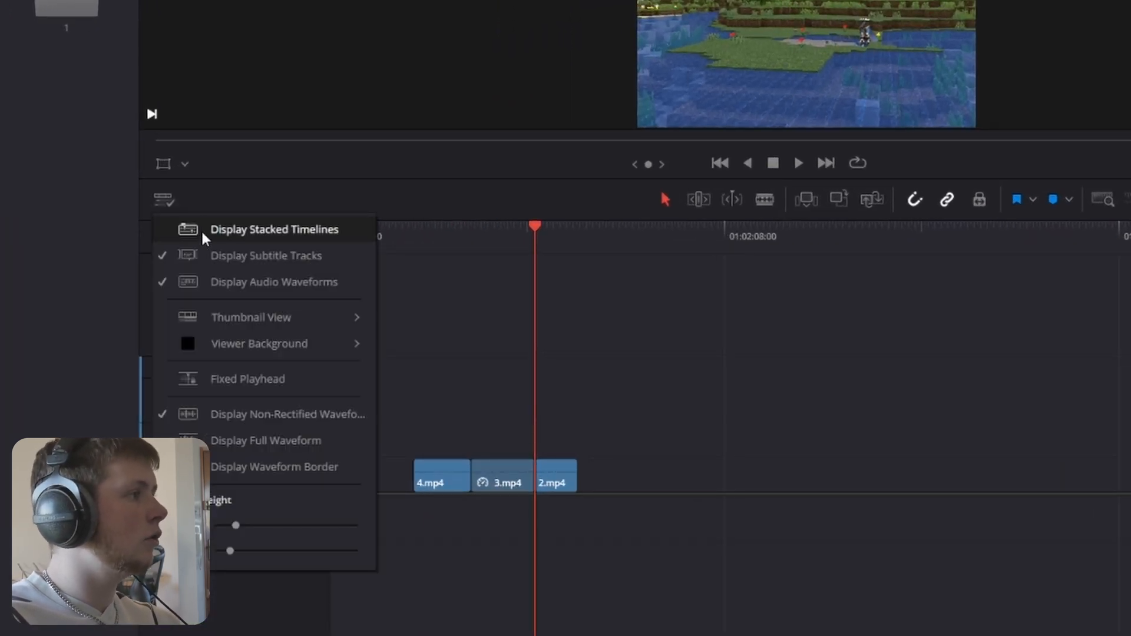
{"action": "left_click", "coordinate": [200, 229]}
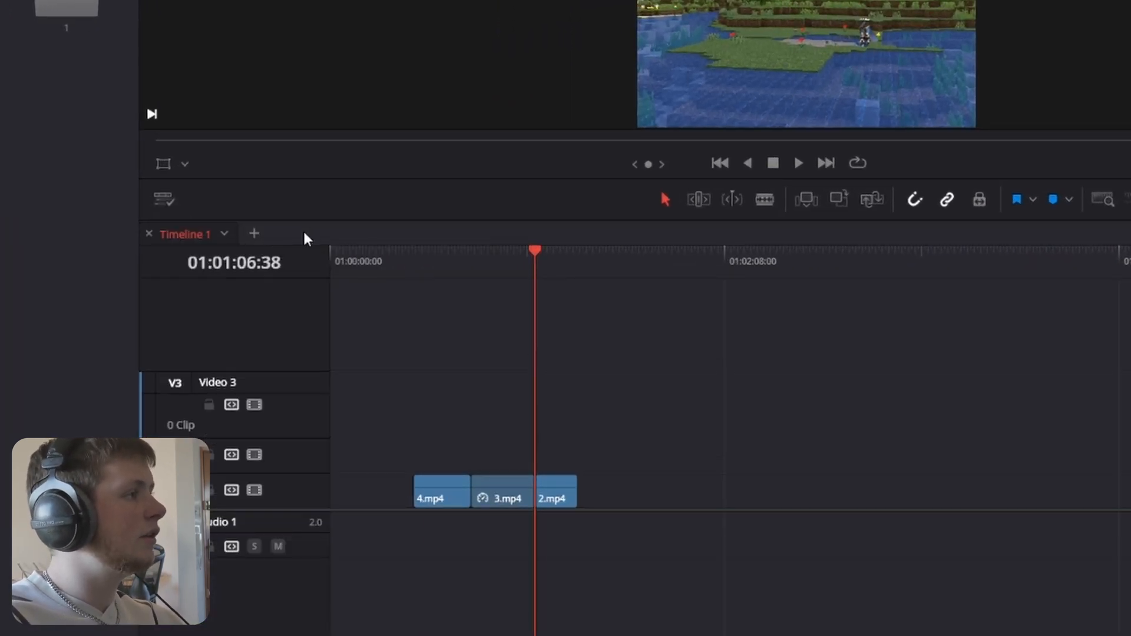
{"action": "left_click", "coordinate": [253, 233]}
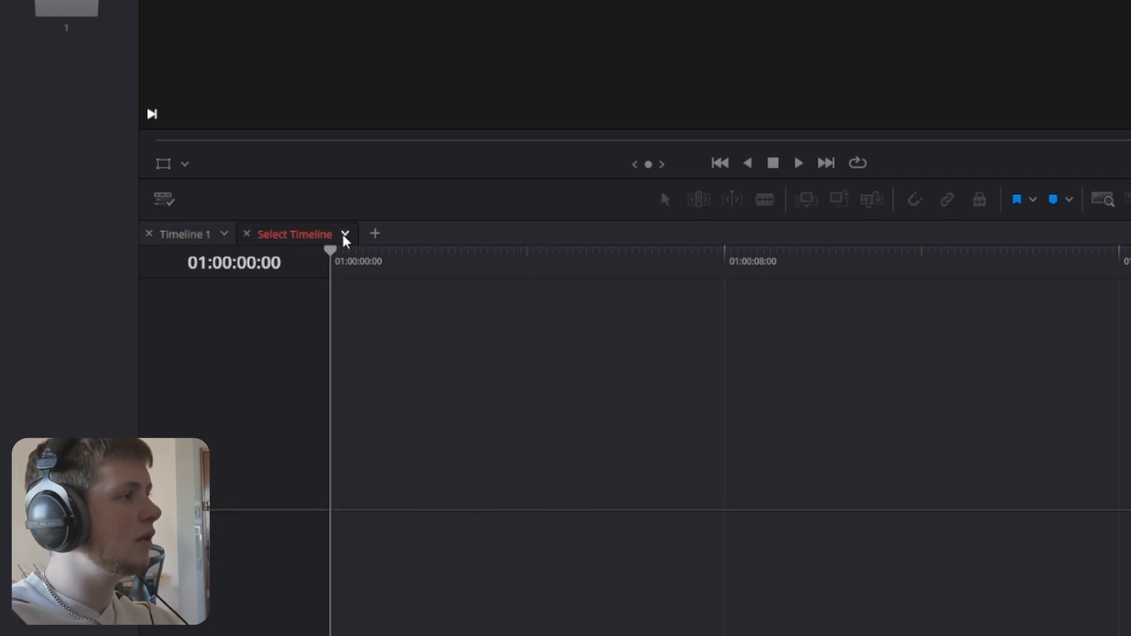
- Create a media pool bin named montage and look through the media in it
{"action": "right_click", "coordinate": [7, 185]}
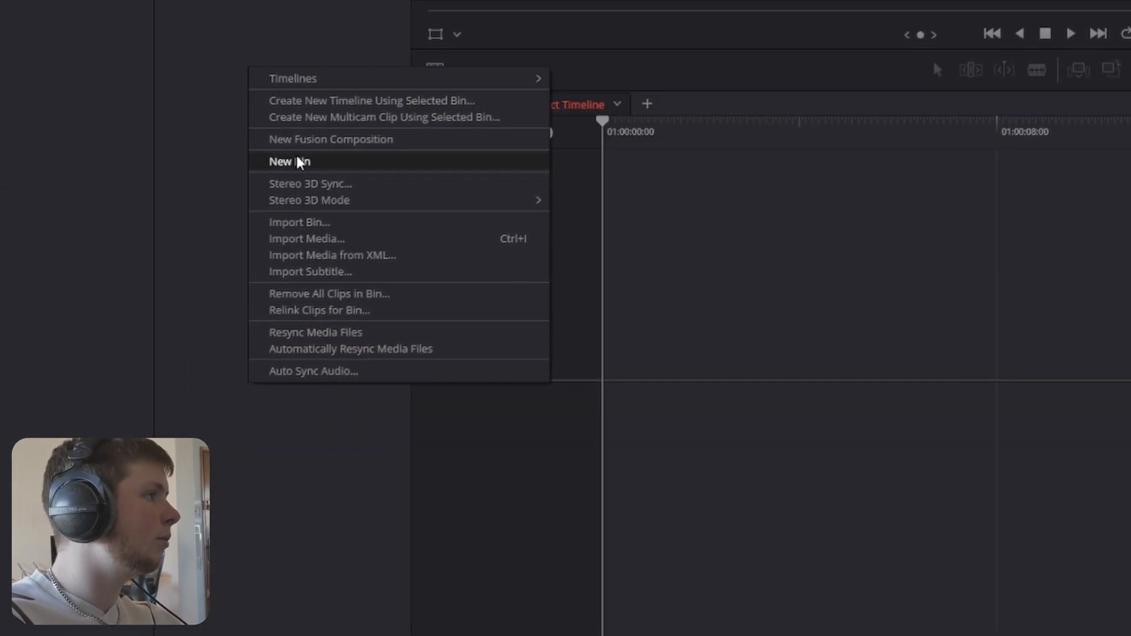
{"action": "left_click", "coordinate": [298, 159]}
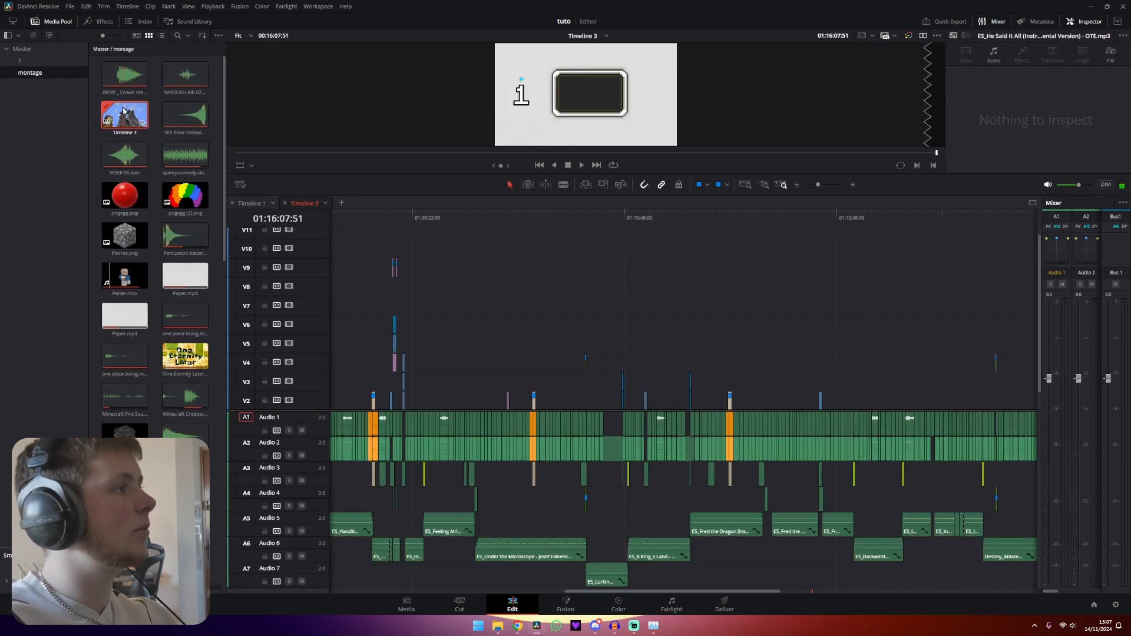
{"action": "scroll", "coordinate": [144, 81], "scroll_direction": "down", "scroll_amount": 10}
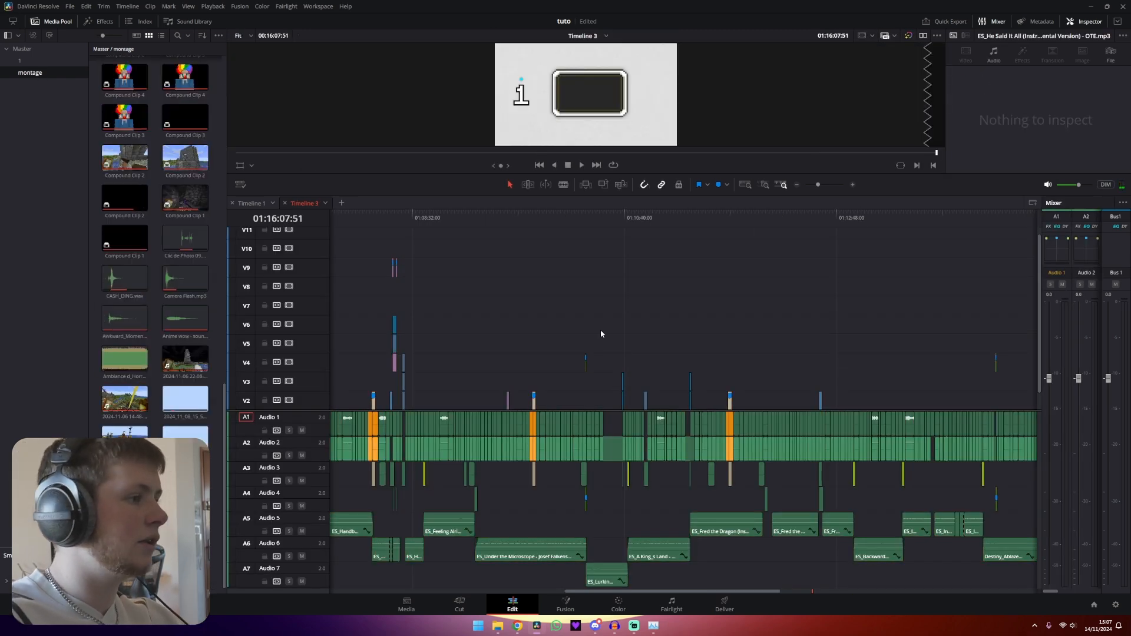
- Locate the Green Screen Creeper explosion clip at 01:01:41:03 in Timeline 3 and copy it together with its sound effect
{"action": "scroll", "coordinate": [521, 347], "scroll_direction": "down", "scroll_amount": 3}
{"action": "key", "text": "Home"}
{"action": "scroll", "coordinate": [497, 324], "scroll_direction": "up", "scroll_amount": 2}
{"action": "scroll", "coordinate": [496, 325], "scroll_direction": "down", "scroll_amount": 1}
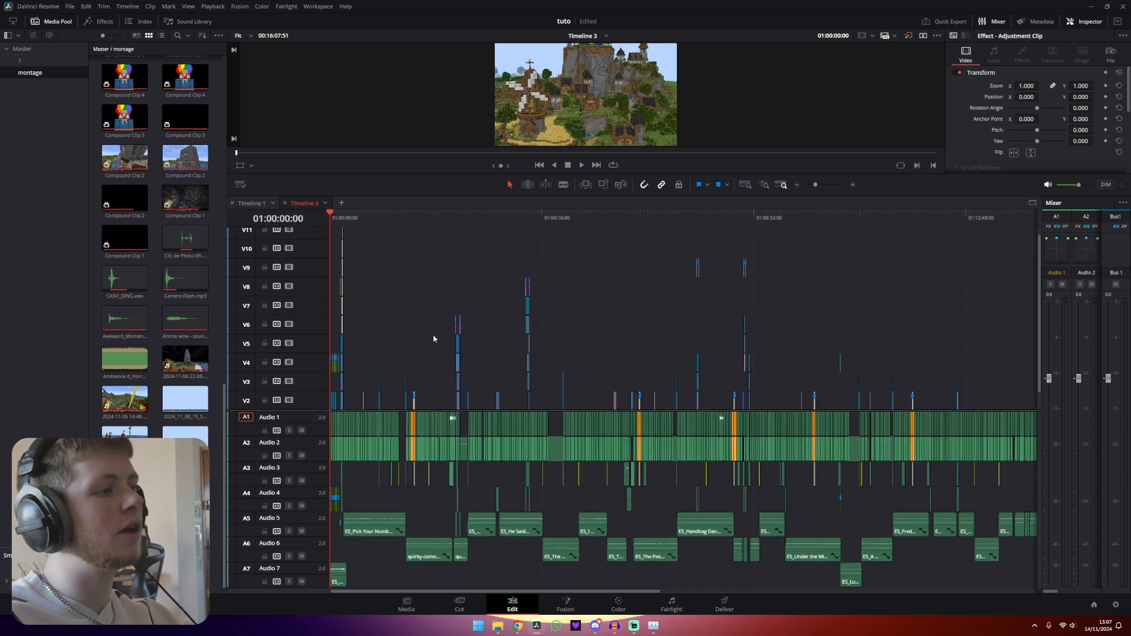
{"action": "scroll", "coordinate": [464, 216], "scroll_direction": "up", "scroll_amount": 2}
{"action": "left_click_drag", "start_coordinate": [470, 219], "coordinate": [495, 230]}
{"action": "scroll", "coordinate": [509, 319], "scroll_direction": "up", "scroll_amount": 3}
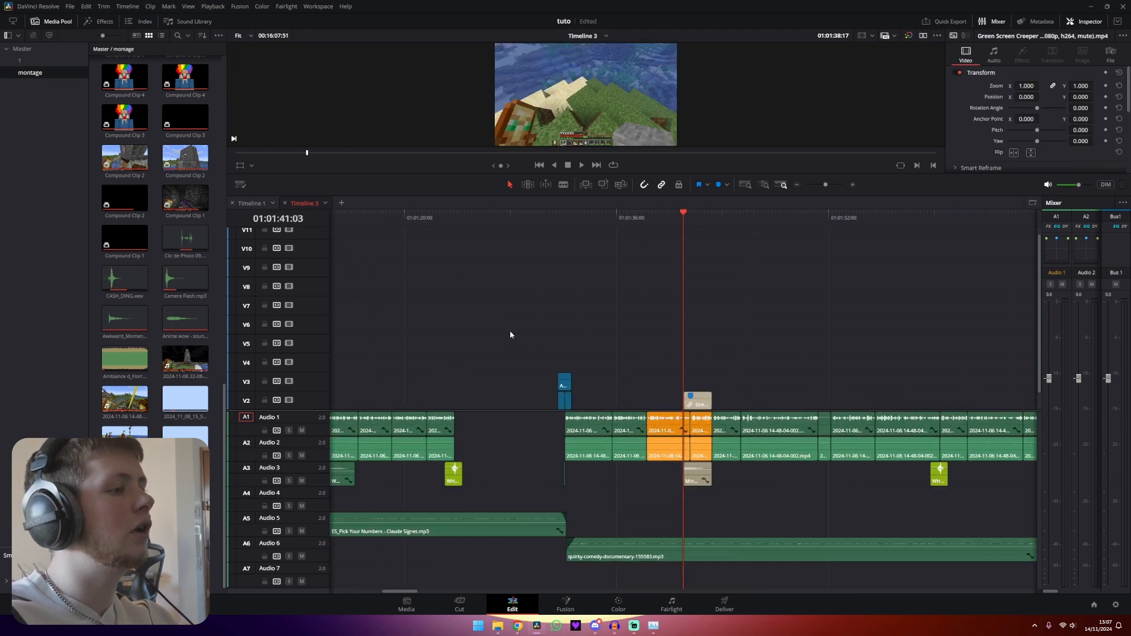
{"action": "left_click", "coordinate": [748, 387]}
{"action": "left_click", "coordinate": [739, 480]}
{"action": "key", "text": "ctrl+c"}
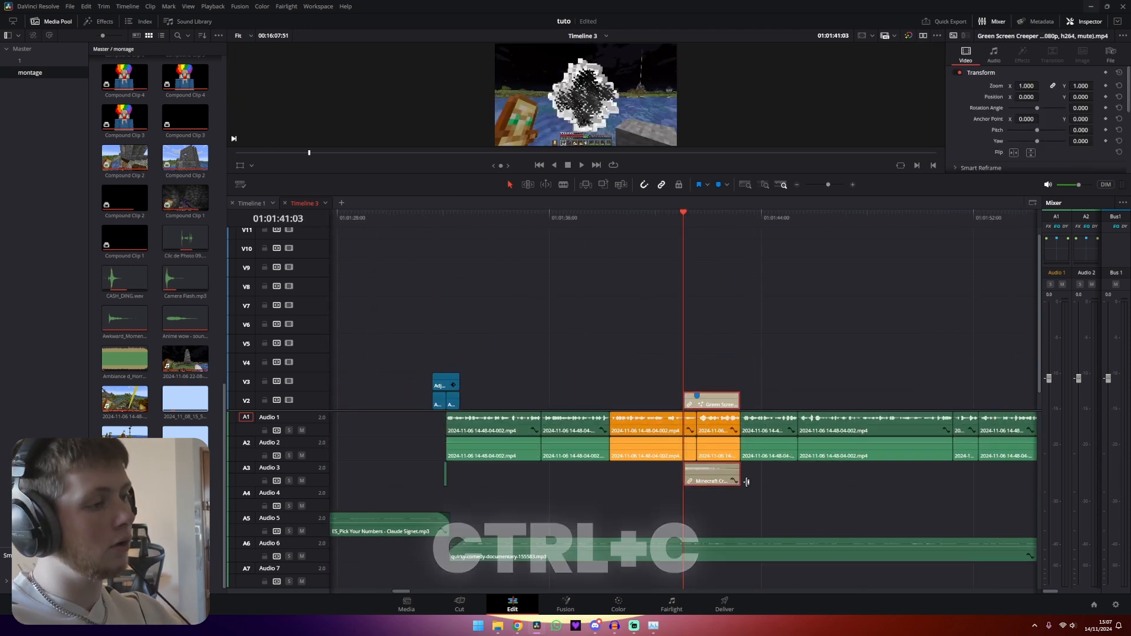
- Paste the creeper explosion and its sound at the cut between 4.mp4 and 3.mp4 in Timeline 1, and return to Timeline 3
{"action": "left_click", "coordinate": [252, 203]}
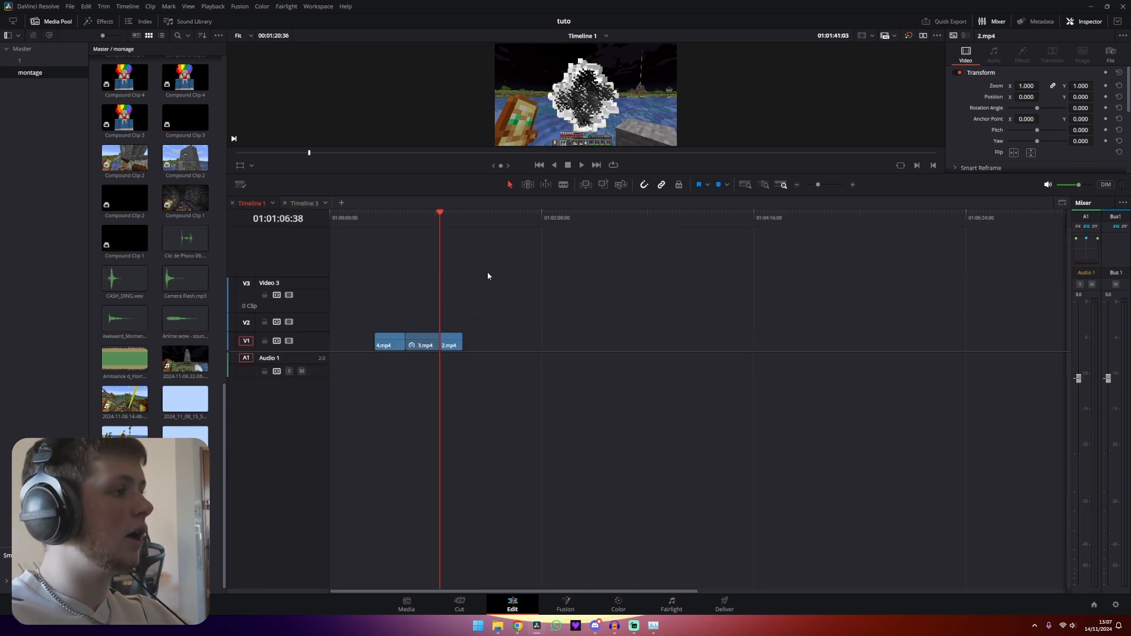
{"action": "left_click", "coordinate": [405, 222]}
{"action": "key", "text": "ctrl+v"}
{"action": "scroll", "coordinate": [432, 336], "scroll_direction": "up", "scroll_amount": 6}
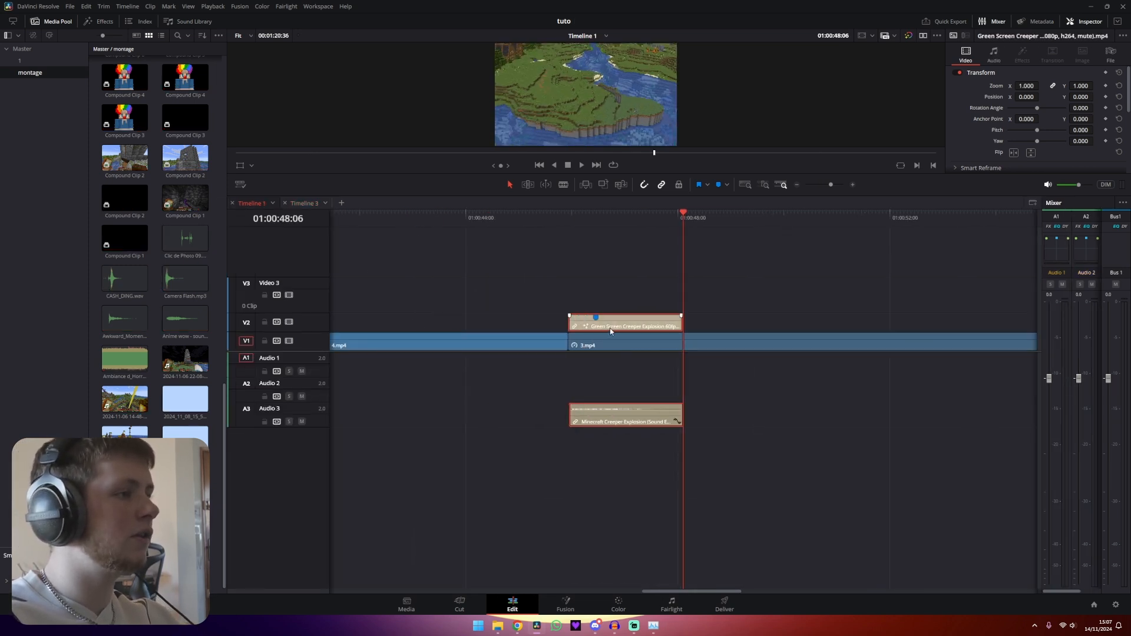
{"action": "left_click", "coordinate": [492, 216]}
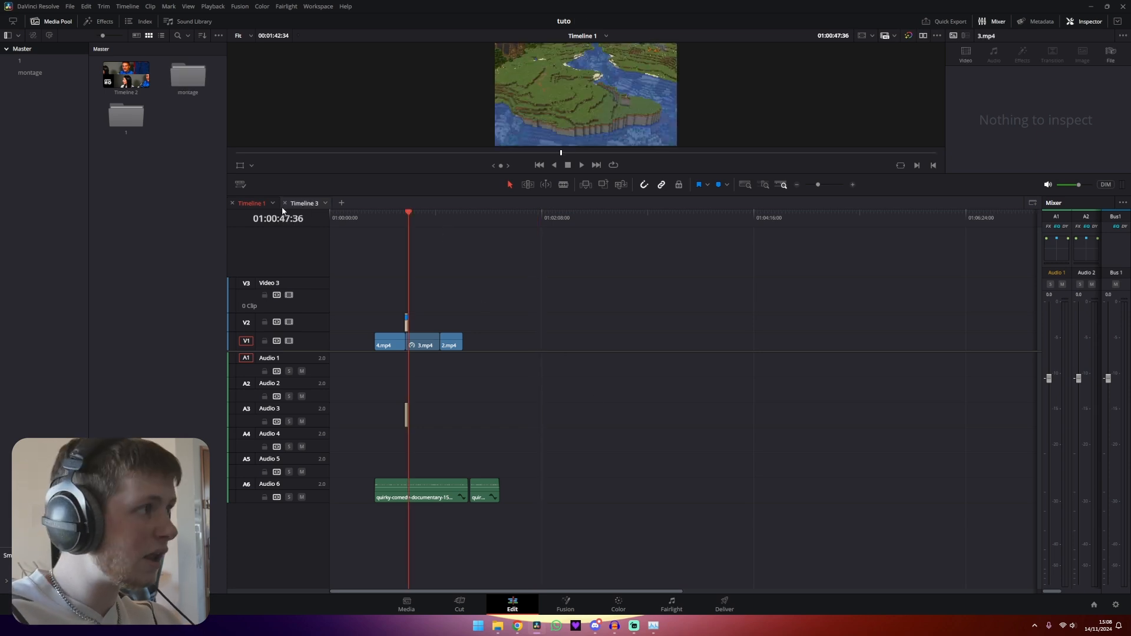
{"action": "left_click", "coordinate": [304, 203]}
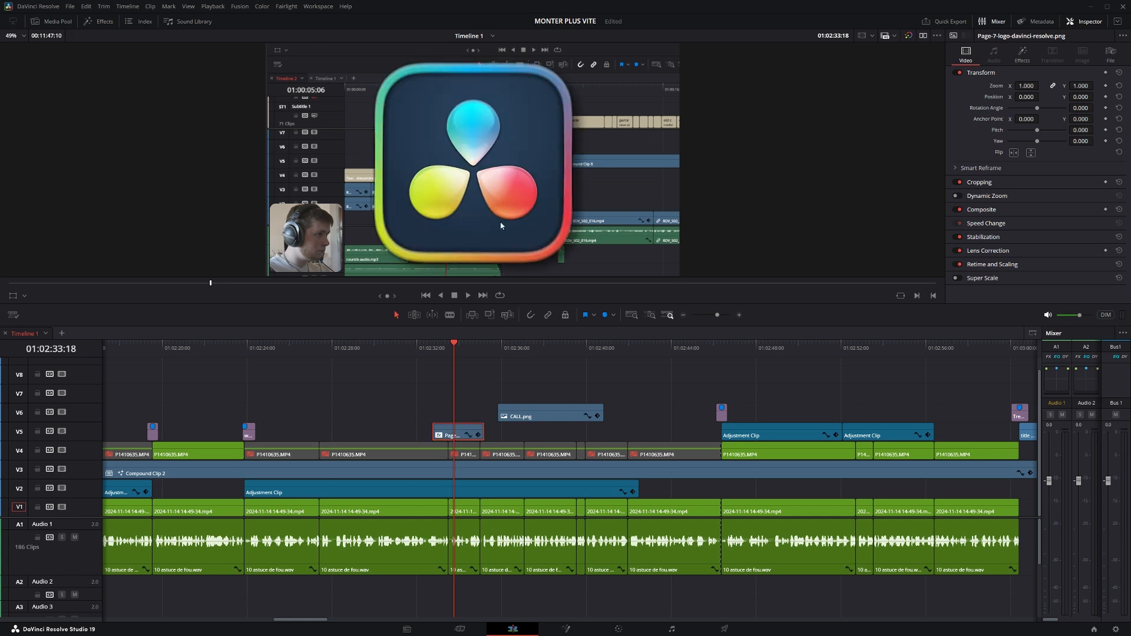
- Examine the Drop Shadow and Camera Shake effect settings of the DaVinci Resolve logo clip on V5
{"action": "mouse_move", "coordinate": [456, 349]}
{"action": "left_mouse_down"}
{"action": "mouse_move", "coordinate": [440, 346]}
{"action": "mouse_move", "coordinate": [450, 344]}
{"action": "left_mouse_up"}
{"action": "left_click", "coordinate": [942, 58]}
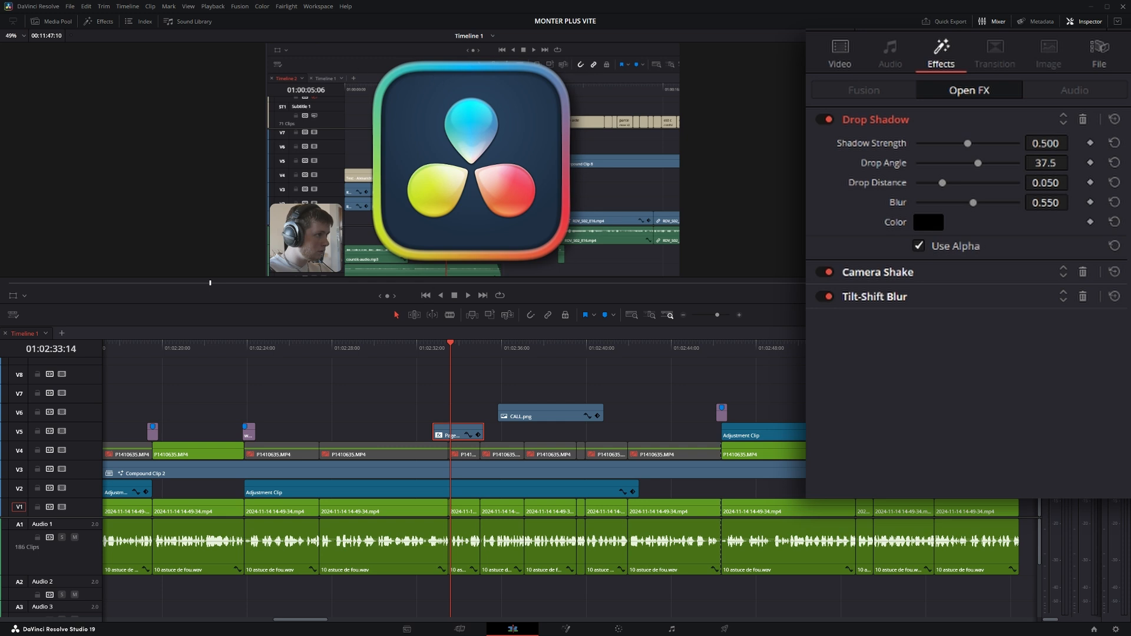
{"action": "left_click", "coordinate": [881, 274]}
{"action": "left_click", "coordinate": [881, 119]}
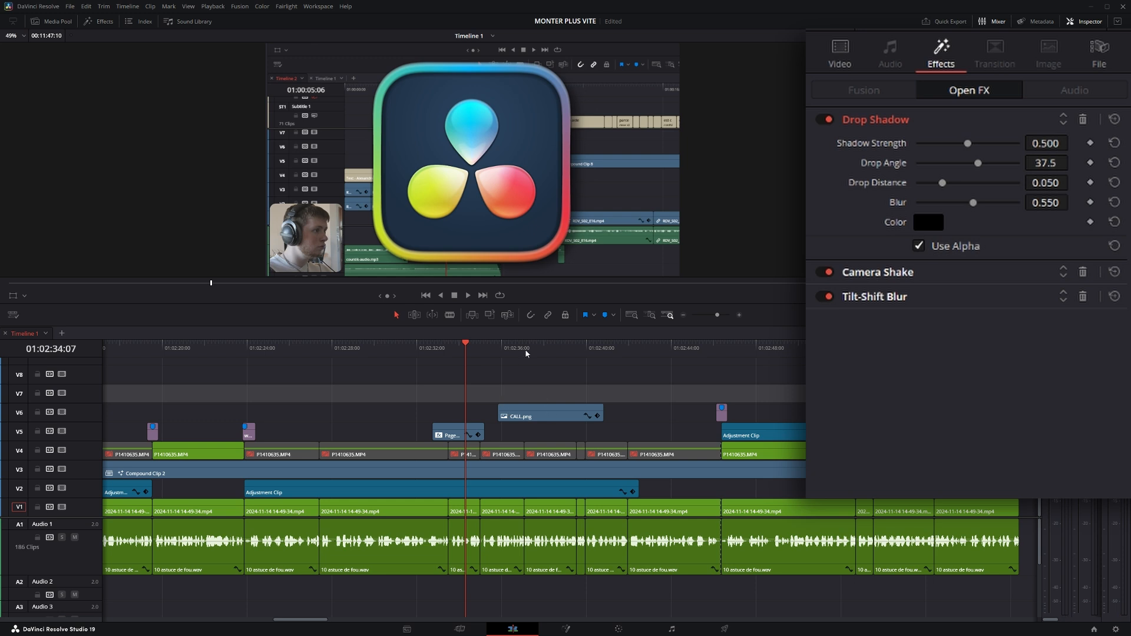
- Compare the Transform settings of CALL.png on V6 with those of the DaVinci Resolve logo clip on V5, then its effects
{"action": "left_click", "coordinate": [525, 368]}
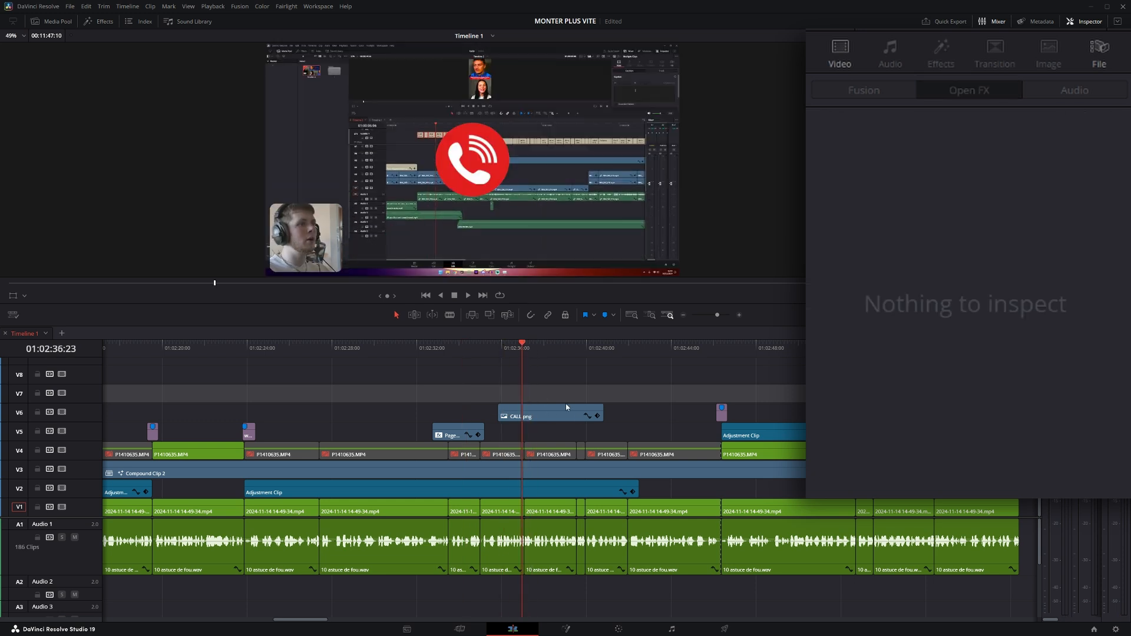
{"action": "left_click", "coordinate": [546, 416]}
{"action": "scroll", "coordinate": [479, 160], "scroll_direction": "up", "scroll_amount": 1}
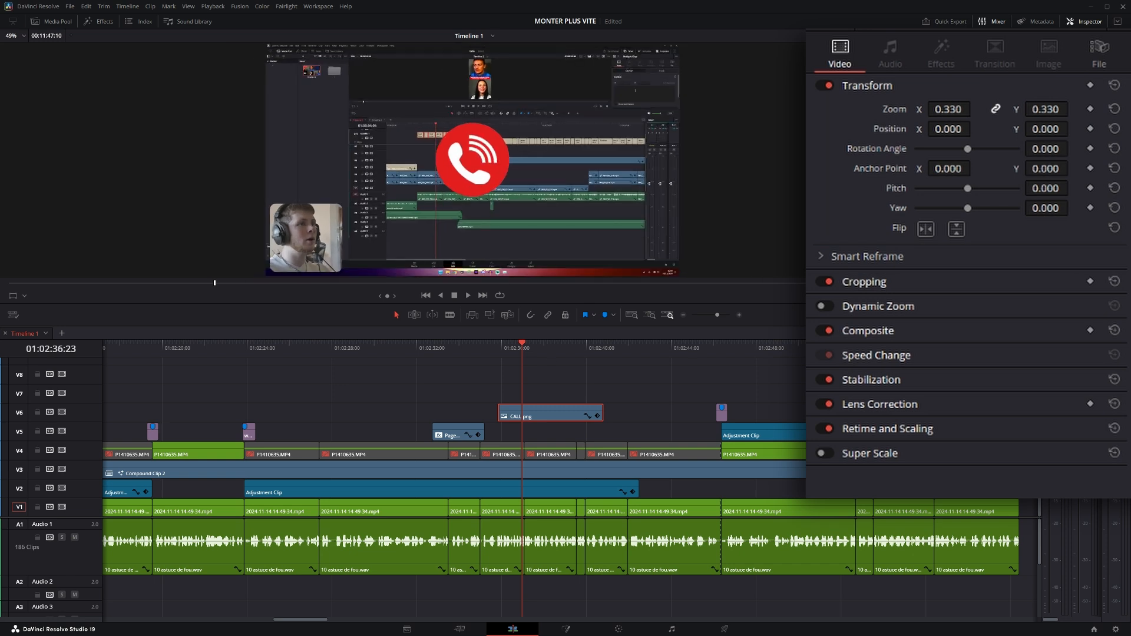
{"action": "left_click", "coordinate": [454, 433]}
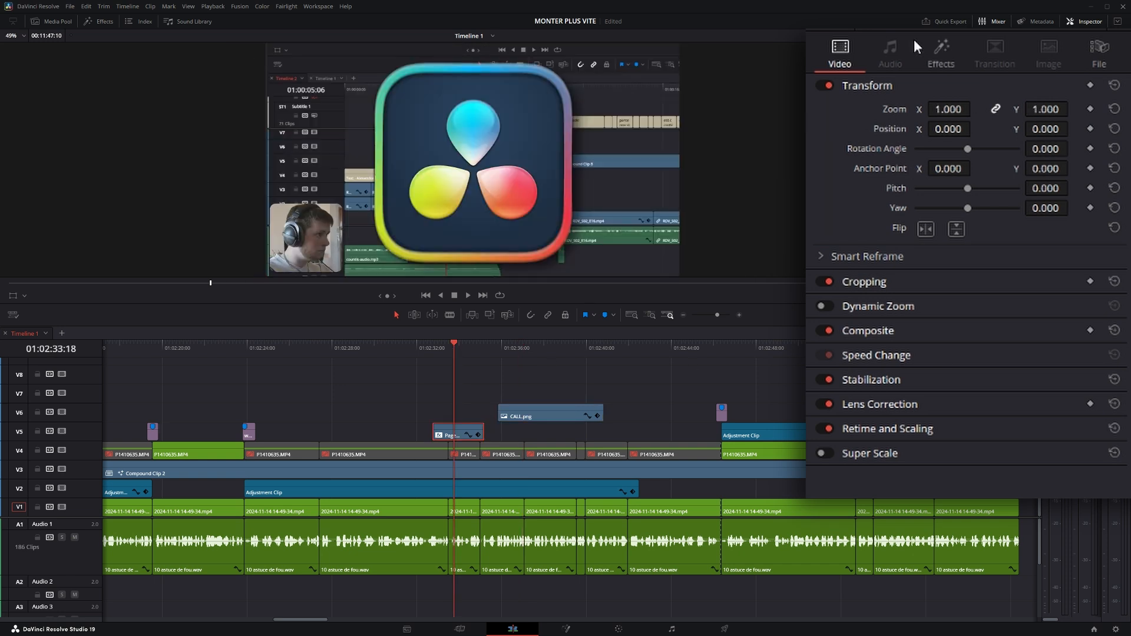
{"action": "left_click", "coordinate": [941, 53]}
- Copy the DaVinci Resolve logo clip on V5 and paste all its video attributes and retime effects onto CALL.png with Maintain Timing
{"action": "left_click_drag", "start_coordinate": [526, 348], "coordinate": [469, 348]}
{"action": "left_click", "coordinate": [449, 431]}
{"action": "key", "text": "ctrl+c"}
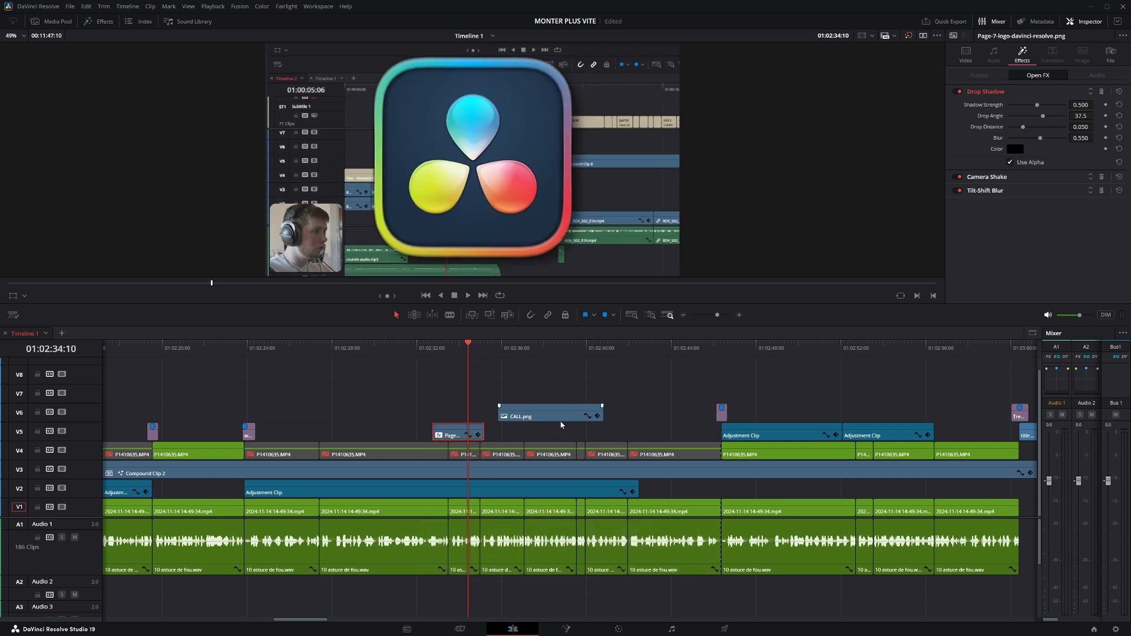
{"action": "left_click", "coordinate": [519, 418]}
{"action": "key", "text": "alt+v"}
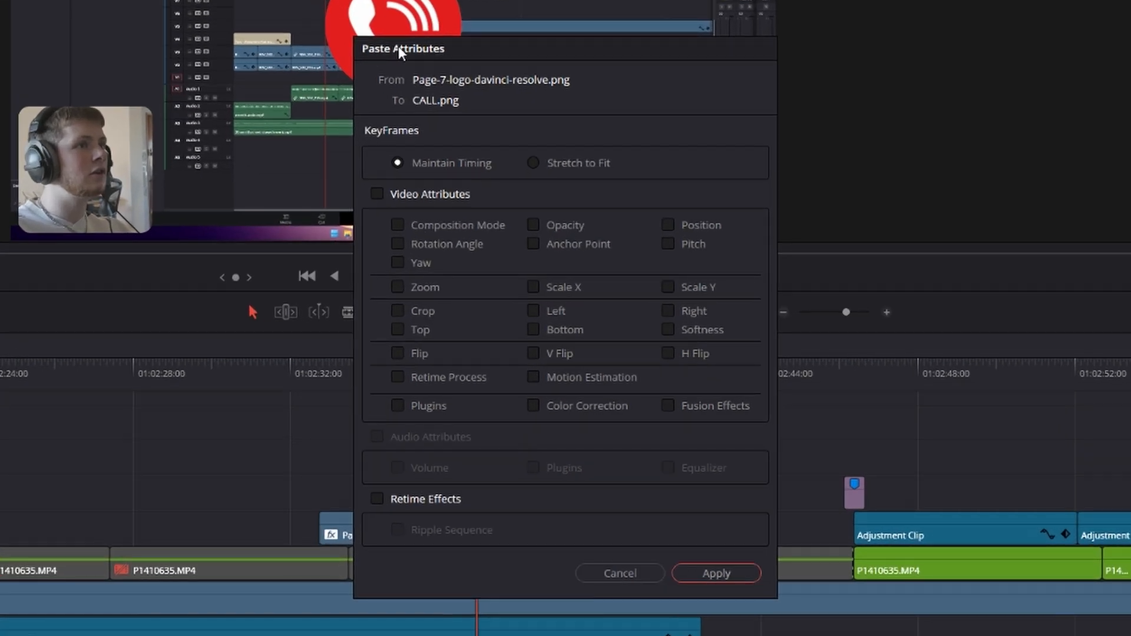
{"action": "left_click", "coordinate": [389, 199]}
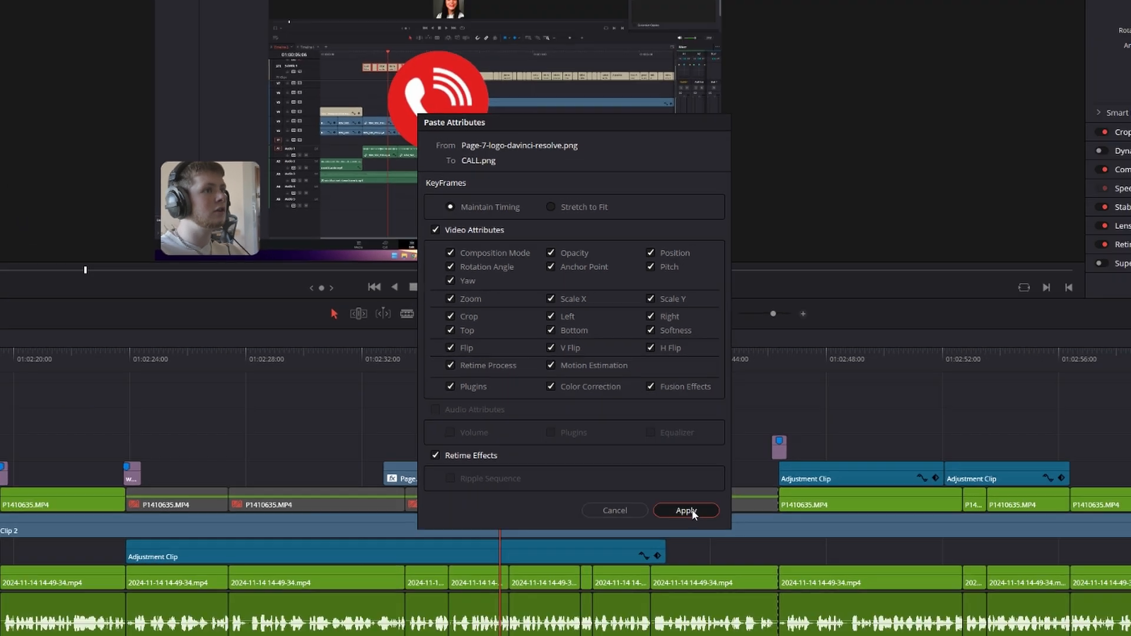
{"action": "left_click", "coordinate": [737, 580]}
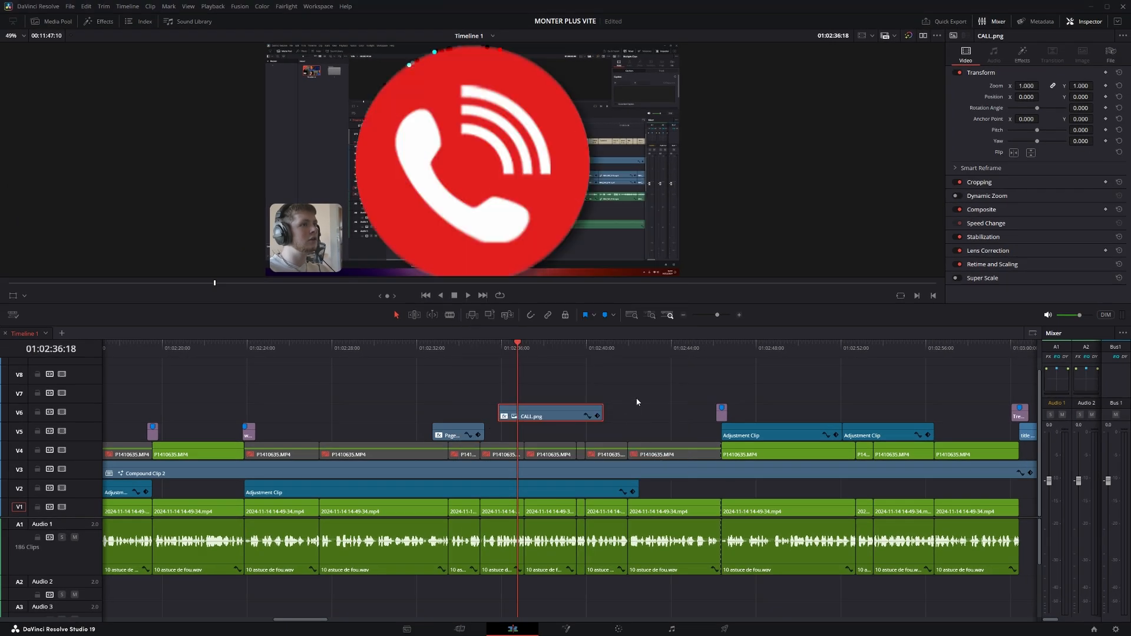
- Play back the CALL.png animation and compare it with the DaVinci Resolve logo clip
{"action": "key", "text": "space"}
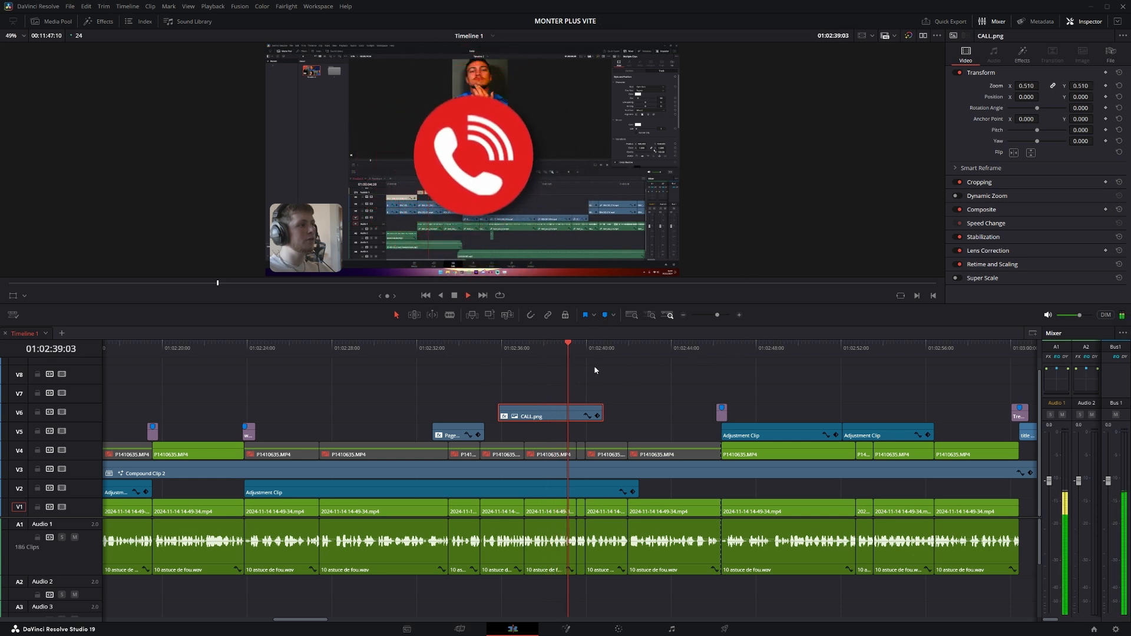
{"action": "key", "text": "space"}
{"action": "left_click_drag", "start_coordinate": [527, 347], "coordinate": [440, 350]}
{"action": "key", "text": "space"}
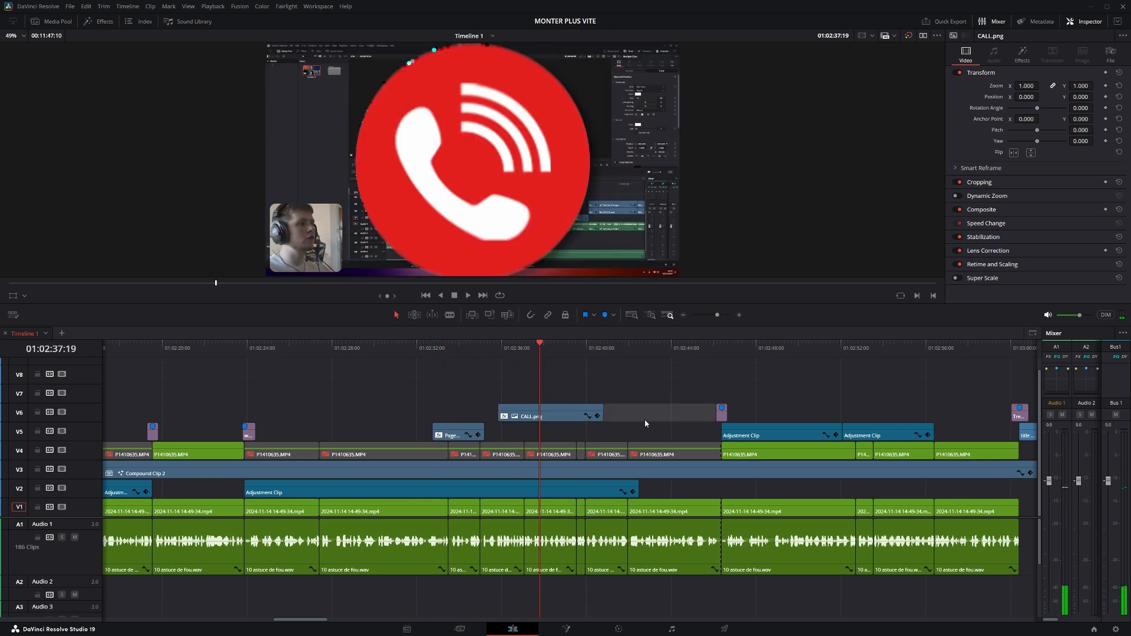
{"action": "left_click", "coordinate": [629, 401]}
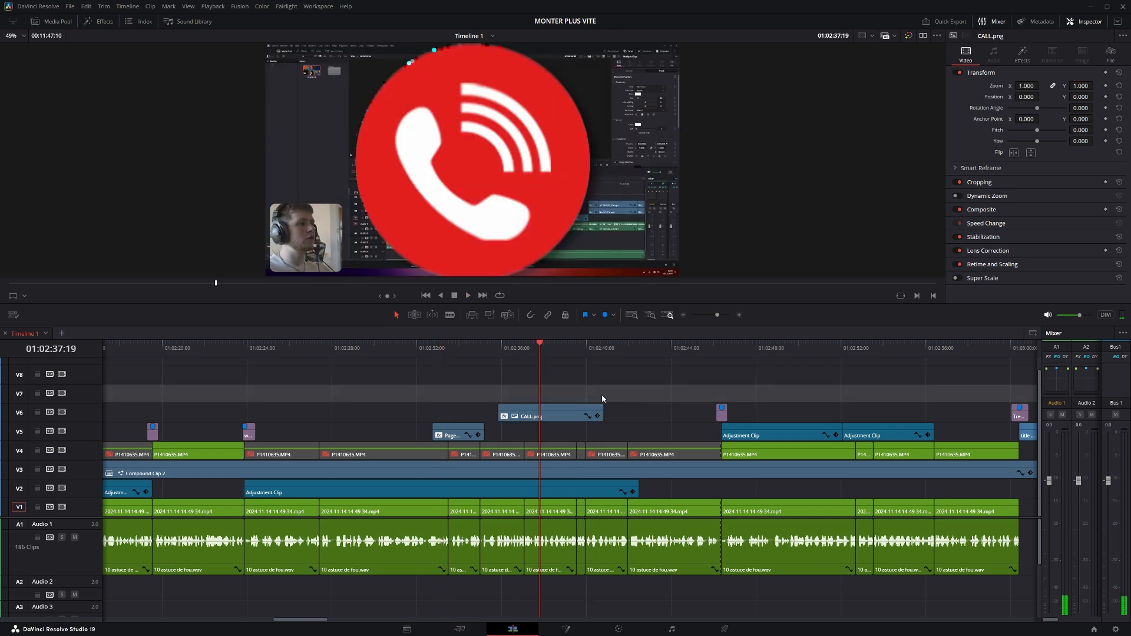
{"action": "left_click_drag", "start_coordinate": [443, 350], "coordinate": [440, 349]}
{"action": "left_click", "coordinate": [570, 378]}
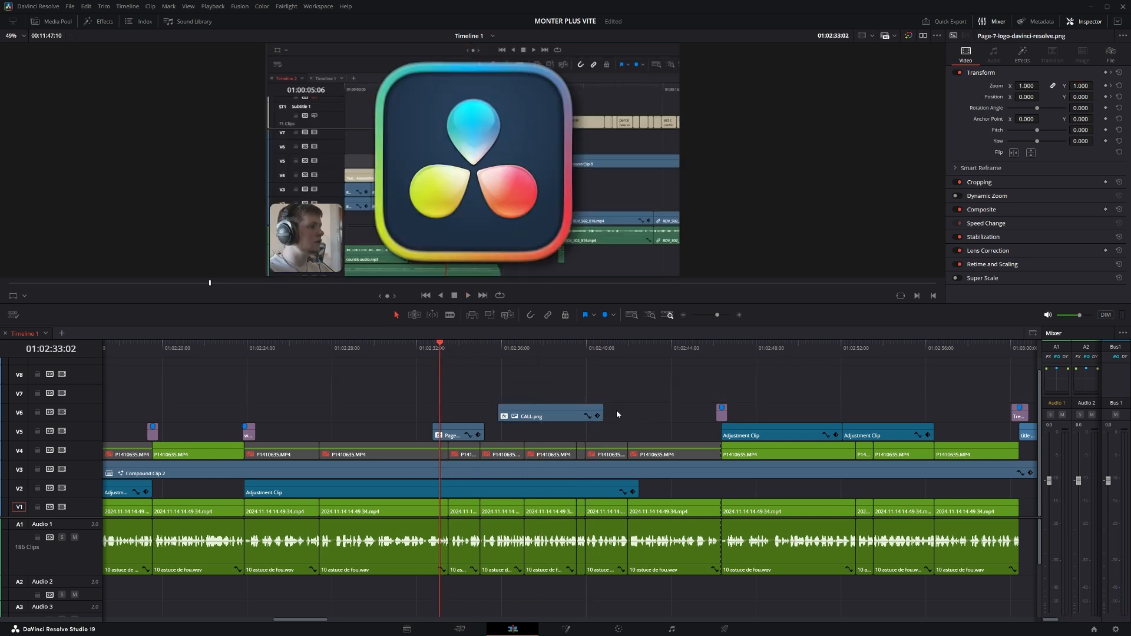
{"action": "left_click", "coordinate": [459, 429]}
{"action": "scroll", "coordinate": [459, 429], "scroll_direction": "up", "scroll_amount": 2}
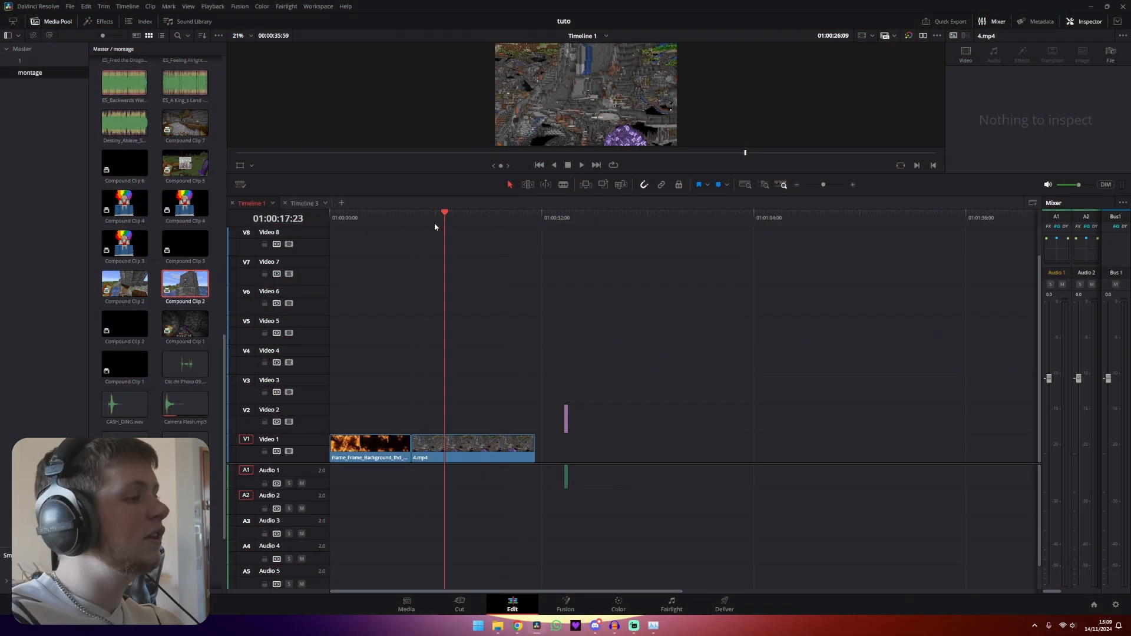
- Find and play the Solid Color flash with its Camera Flash.mp3 sound past the end of 4.mp4 in Timeline 1
{"action": "left_click_drag", "start_coordinate": [435, 224], "coordinate": [404, 259]}
{"action": "key", "text": "ctrl+equal"}
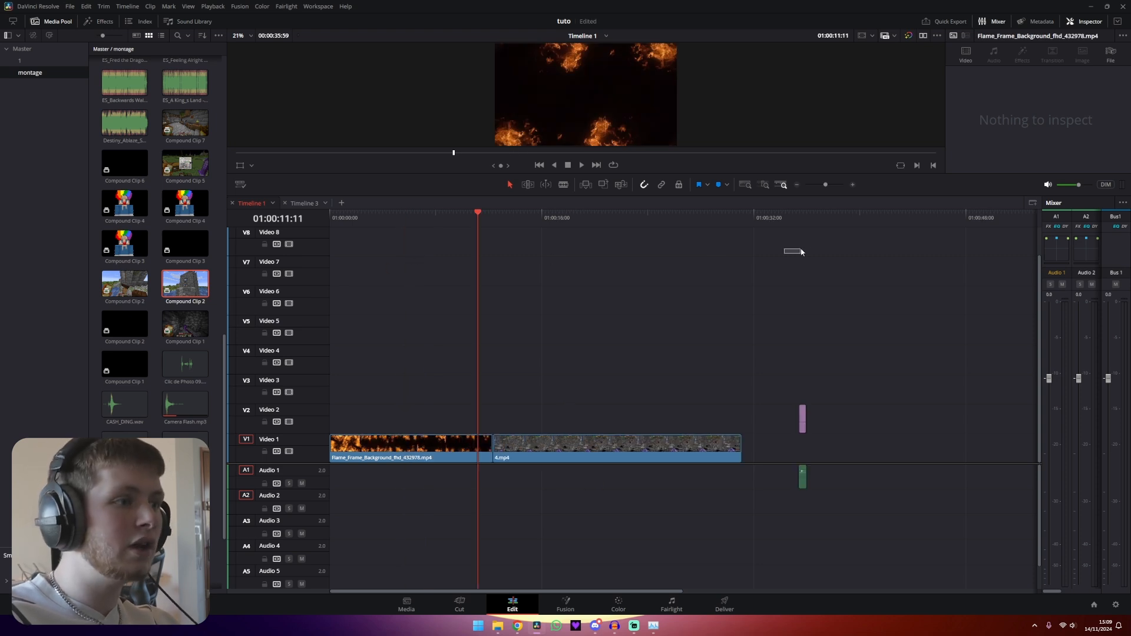
{"action": "left_click", "coordinate": [803, 219]}
{"action": "key", "text": "ctrl+equal"}
{"action": "key", "text": "ctrl+equal"}
{"action": "key", "text": "ctrl+equal"}
{"action": "key", "text": "space"}
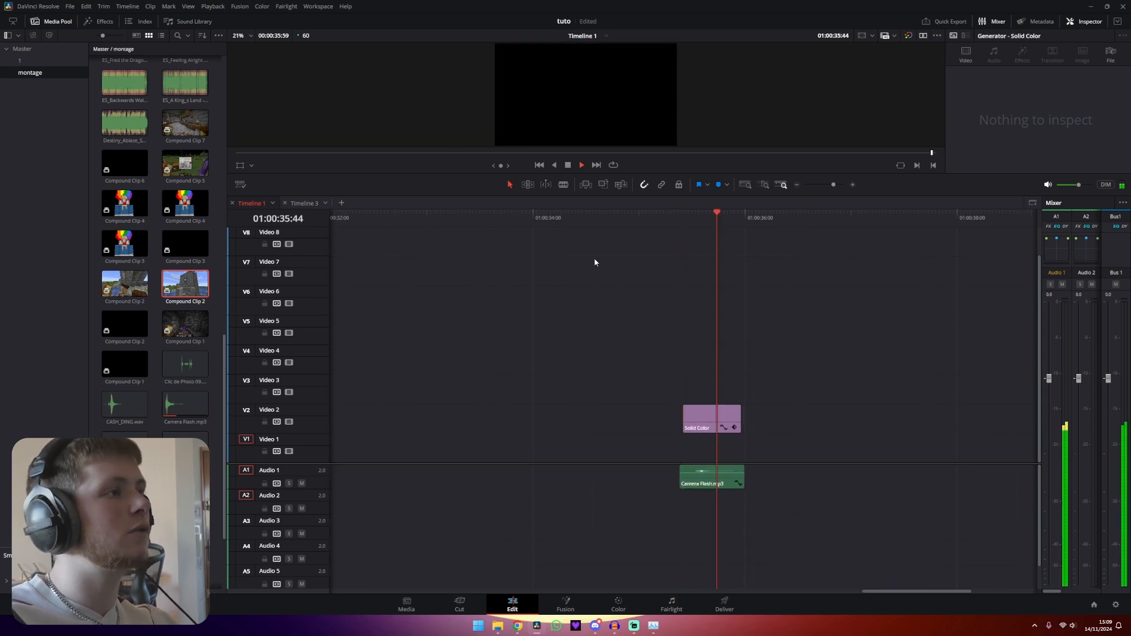
{"action": "key", "text": "space"}
- Select the Solid Color flash together with Camera Flash.mp3 and move both earlier, to about 01:00:32:00, closer to the end of 4.mp4
{"action": "key", "text": "ctrl+minus"}
{"action": "left_click_drag", "start_coordinate": [735, 501], "coordinate": [656, 421]}
{"action": "key", "text": "ctrl+minus"}
{"action": "key", "text": "ctrl+equal"}
{"action": "key", "text": "ctrl+equal"}
{"action": "key", "text": "ctrl+equal"}
{"action": "left_click_drag", "start_coordinate": [662, 219], "coordinate": [625, 218]}
{"action": "key", "text": "space"}
{"action": "key", "text": "ctrl+minus"}
{"action": "key", "text": "ctrl+minus"}
{"action": "key", "text": "ctrl+minus"}
{"action": "key", "text": "ctrl+minus"}
{"action": "left_click_drag", "start_coordinate": [684, 410], "coordinate": [757, 410]}
- Add a clip marker to both the Solid Color clip and Camera Flash.mp3 at the flash's peak, 01:00:32:03
{"action": "left_click", "coordinate": [752, 216]}
{"action": "key", "text": "ctrl+equal"}
{"action": "key", "text": "ctrl+equal"}
{"action": "key", "text": "ctrl+equal"}
{"action": "key", "text": "ctrl+equal"}
{"action": "key", "text": "ctrl+equal"}
{"action": "left_click_drag", "start_coordinate": [691, 216], "coordinate": [766, 231]}
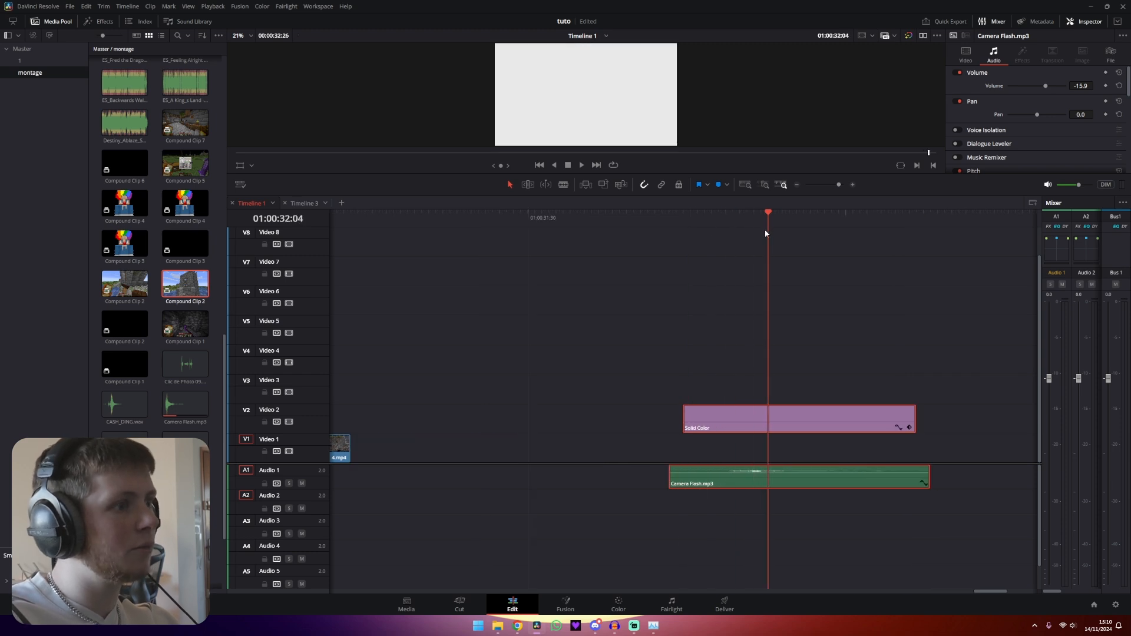
{"action": "left_click", "coordinate": [898, 428]}
{"action": "key", "text": "ctrl+equal"}
{"action": "key", "text": "ctrl+equal"}
{"action": "left_click", "coordinate": [652, 229]}
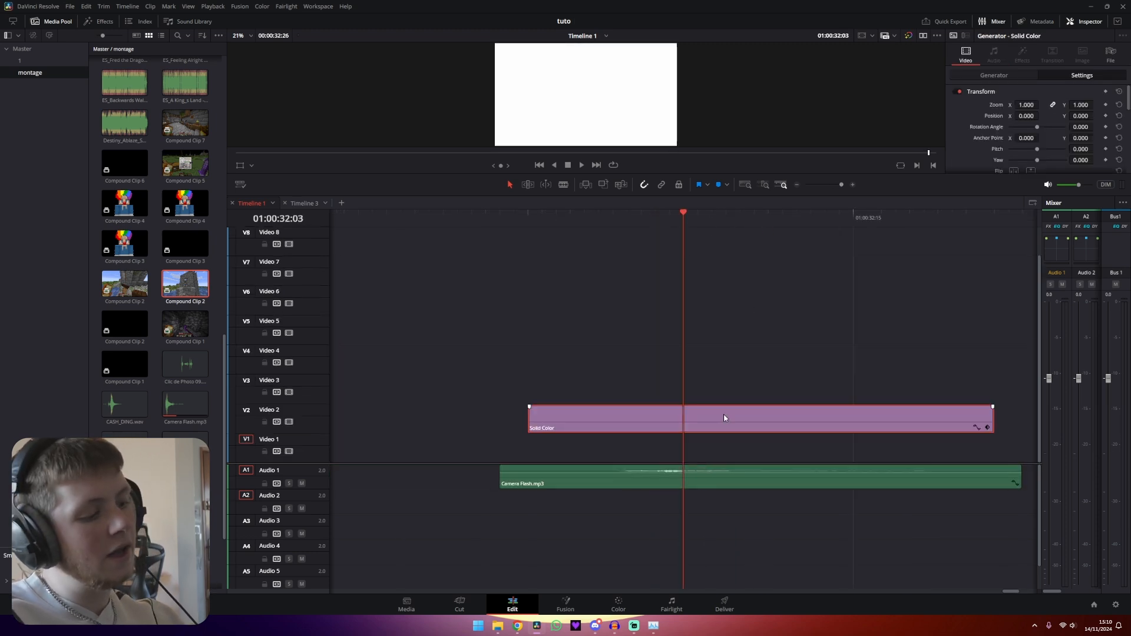
{"action": "key", "text": "m"}
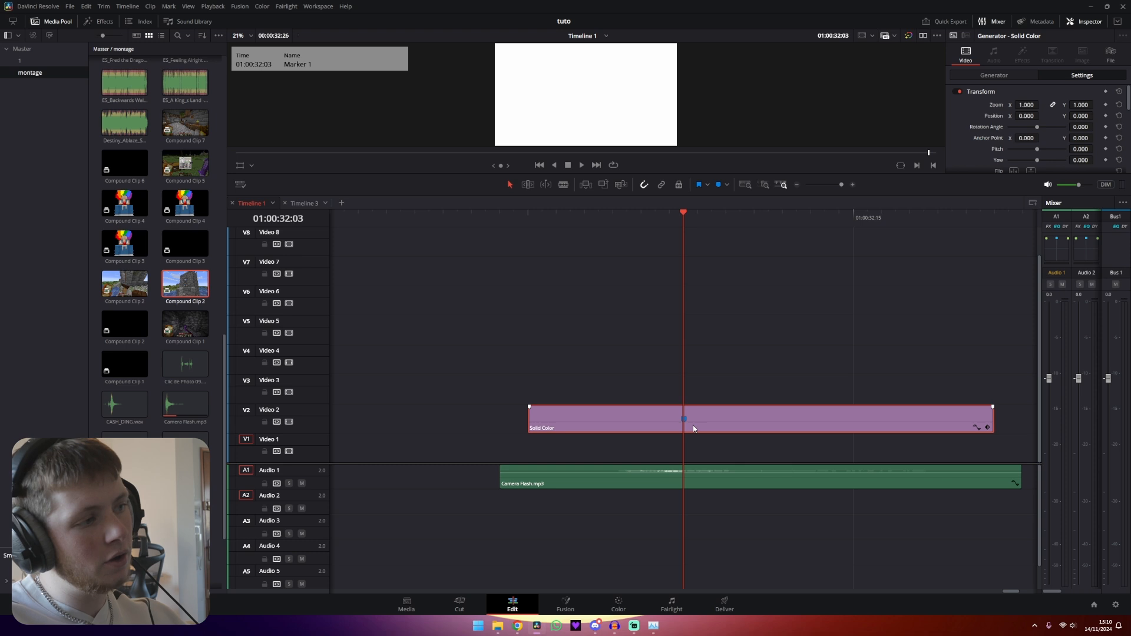
{"action": "left_click", "coordinate": [702, 484]}
{"action": "key", "text": "m"}
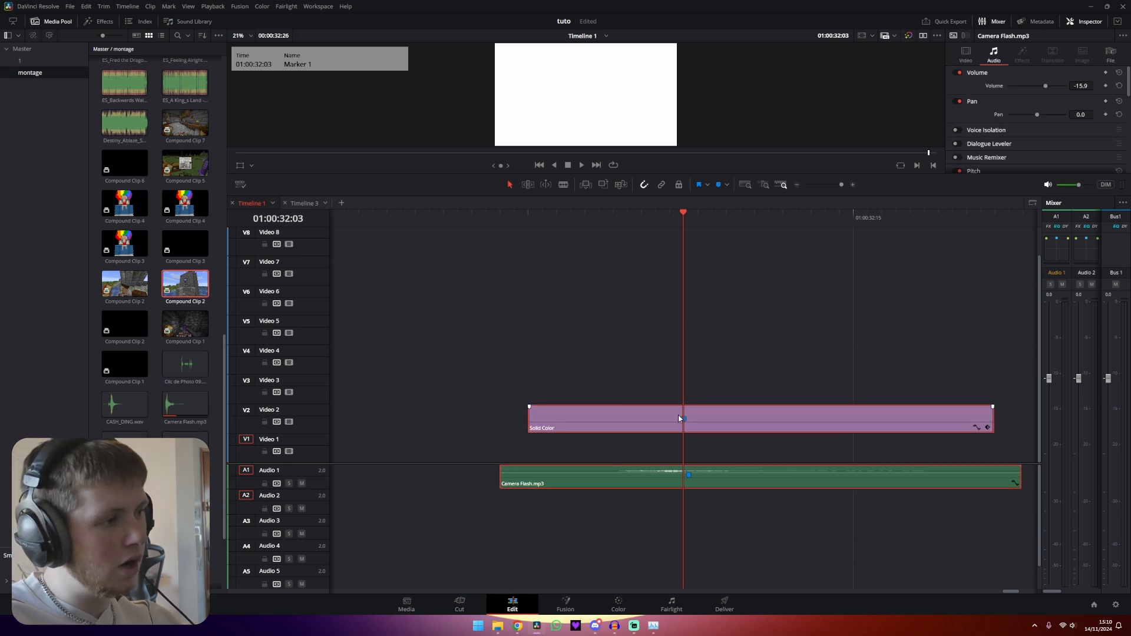
- Move the marked flash and its sound so their markers align with the cut between the Flame_Frame_Background clip and 4.mp4
{"action": "key", "text": "ctrl+minus"}
{"action": "key", "text": "ctrl+minus"}
{"action": "key", "text": "ctrl+minus"}
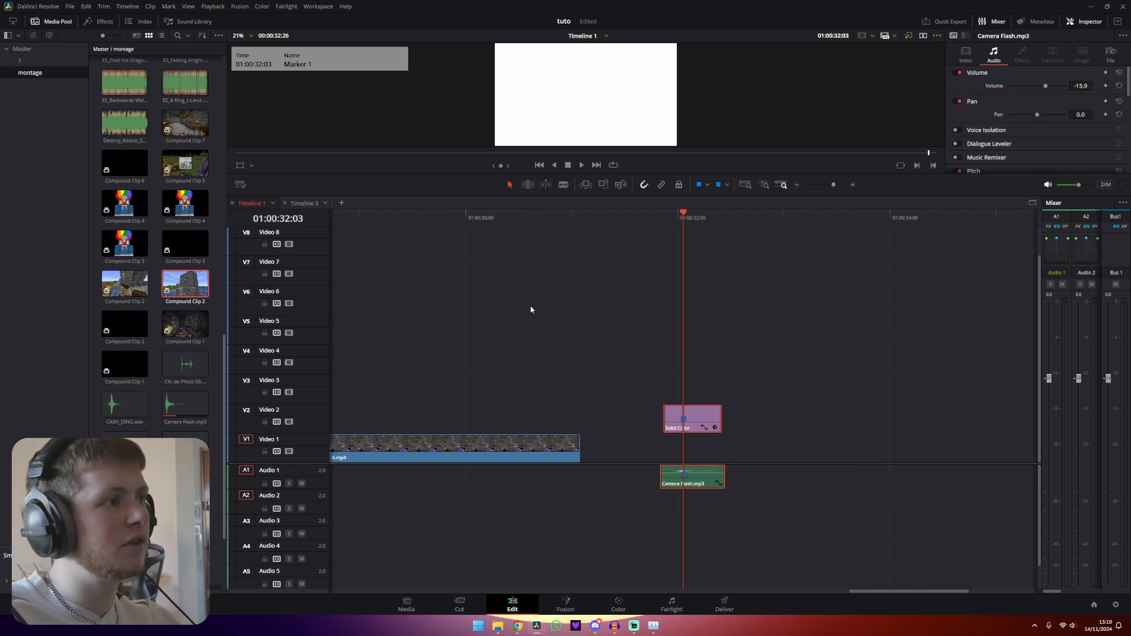
{"action": "key", "text": "ctrl+minus"}
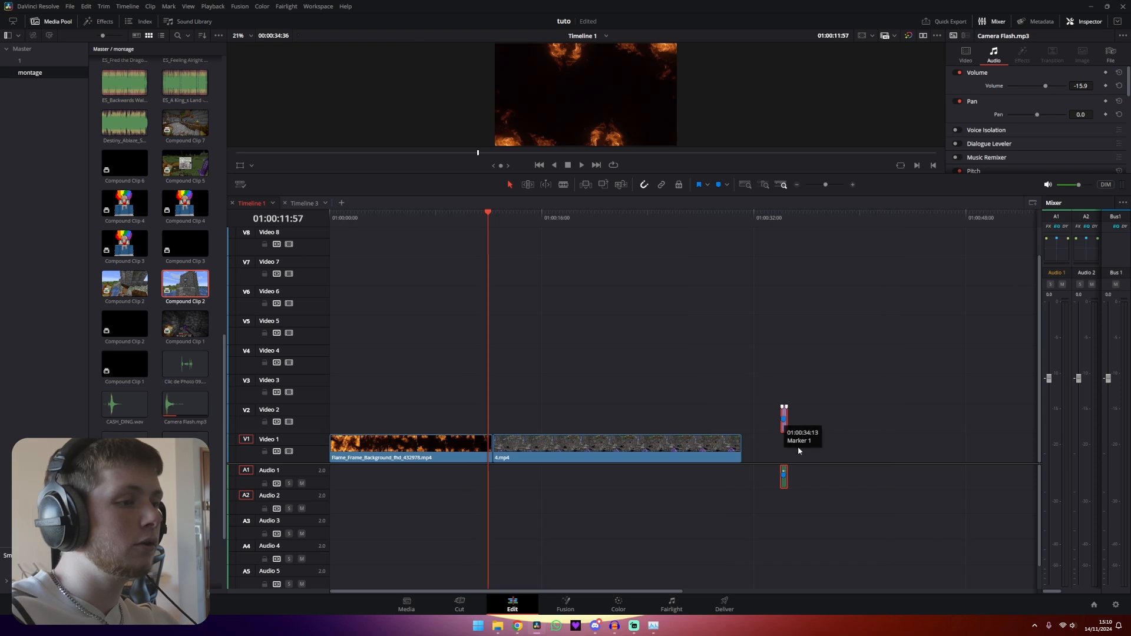
{"action": "left_click_drag", "start_coordinate": [711, 423], "coordinate": [496, 413]}
{"action": "scroll", "coordinate": [590, 406], "scroll_direction": "up", "scroll_amount": 8}
{"action": "left_click", "coordinate": [733, 345]}
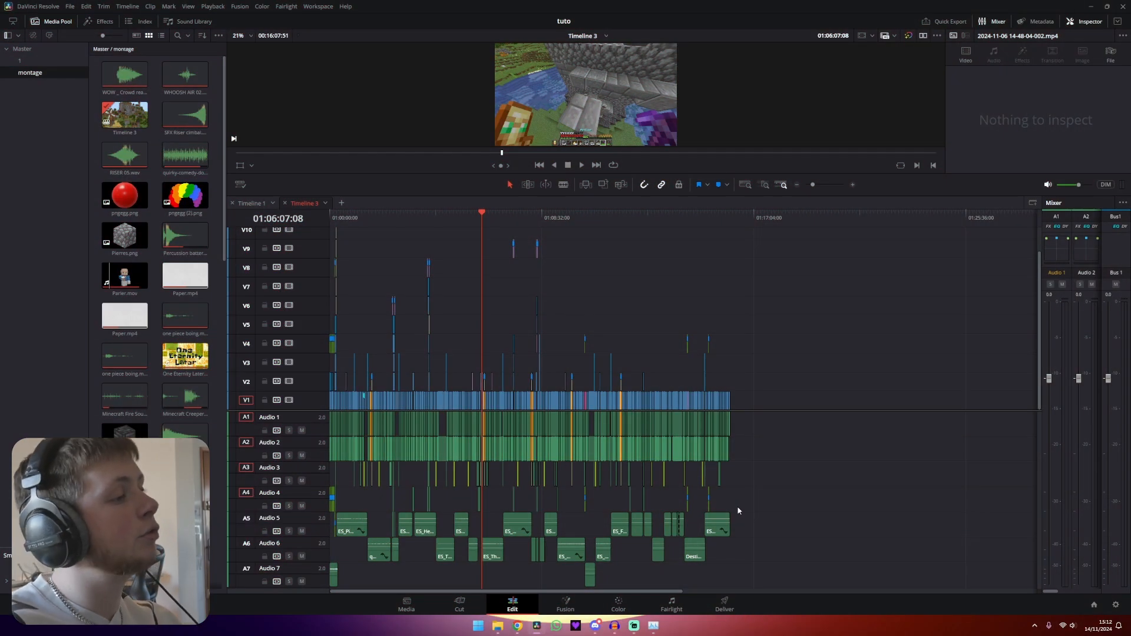
- Locate the V1 clip that lacks its audio at 01:06:07:08 in Timeline 3 and scrub through it
{"action": "scroll", "coordinate": [720, 506], "scroll_direction": "down", "scroll_amount": 1}
{"action": "scroll", "coordinate": [720, 506], "scroll_direction": "up", "scroll_amount": 2}
{"action": "scroll", "coordinate": [631, 472], "scroll_direction": "up", "scroll_amount": 6}
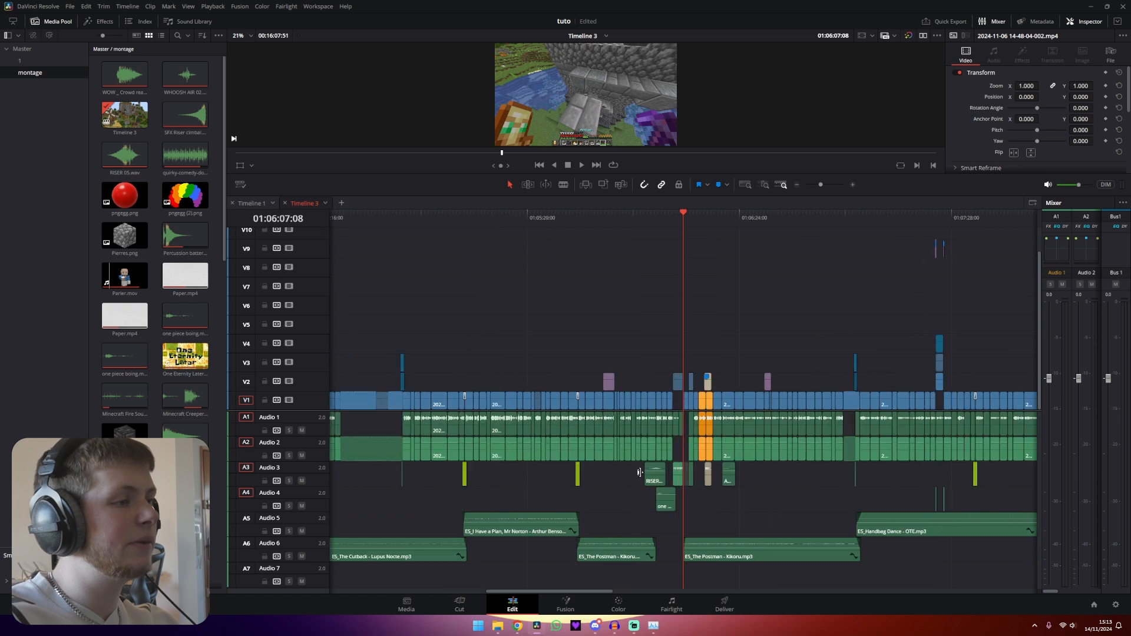
{"action": "left_click_drag", "start_coordinate": [719, 503], "coordinate": [718, 498]}
{"action": "left_click_drag", "start_coordinate": [718, 448], "coordinate": [728, 431]}
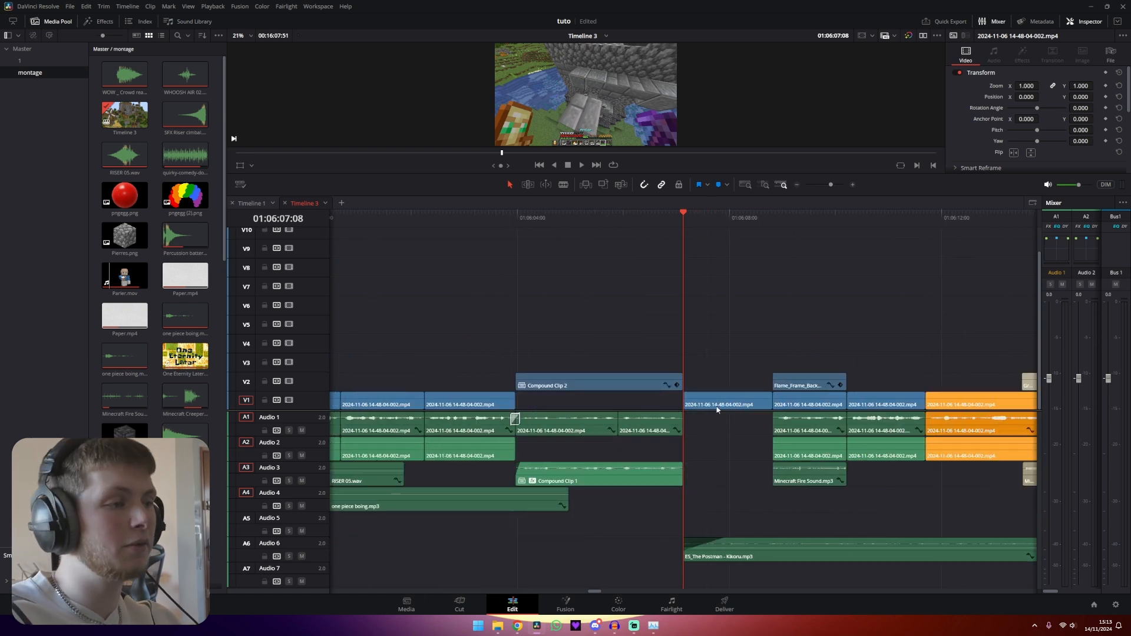
{"action": "mouse_move", "coordinate": [739, 228]}
{"action": "left_mouse_down"}
{"action": "mouse_move", "coordinate": [719, 231]}
{"action": "mouse_move", "coordinate": [729, 231]}
{"action": "left_mouse_up"}
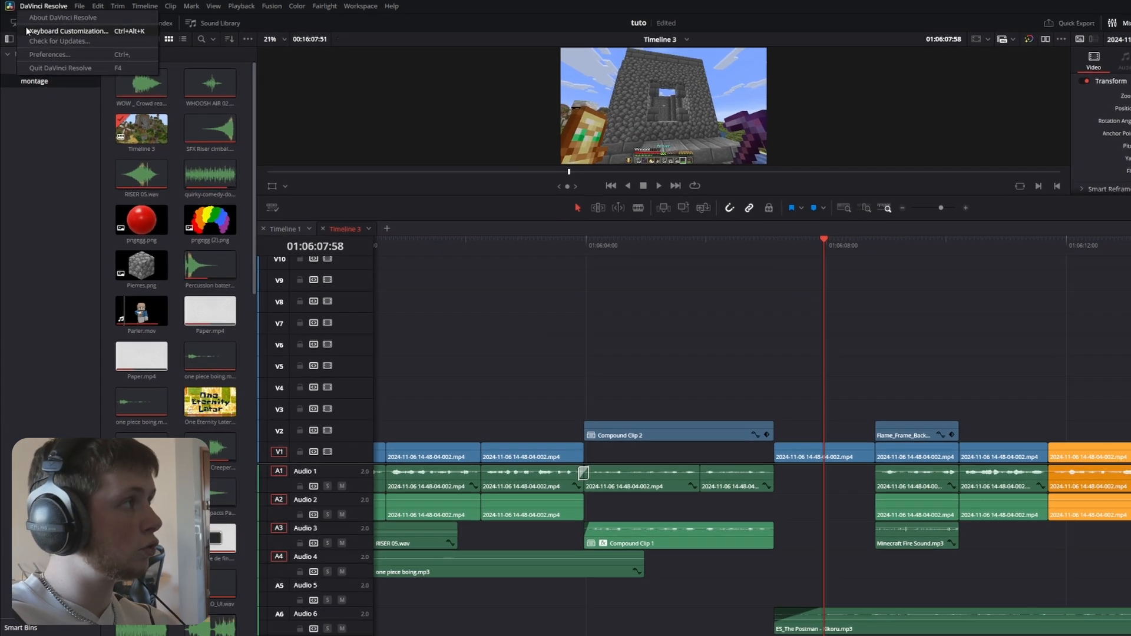
- Search the keyboard customization commands for "match" and "inser" and check the shortcut assigned to Insert
{"action": "left_click", "coordinate": [39, 6]}
{"action": "left_click", "coordinate": [94, 43]}
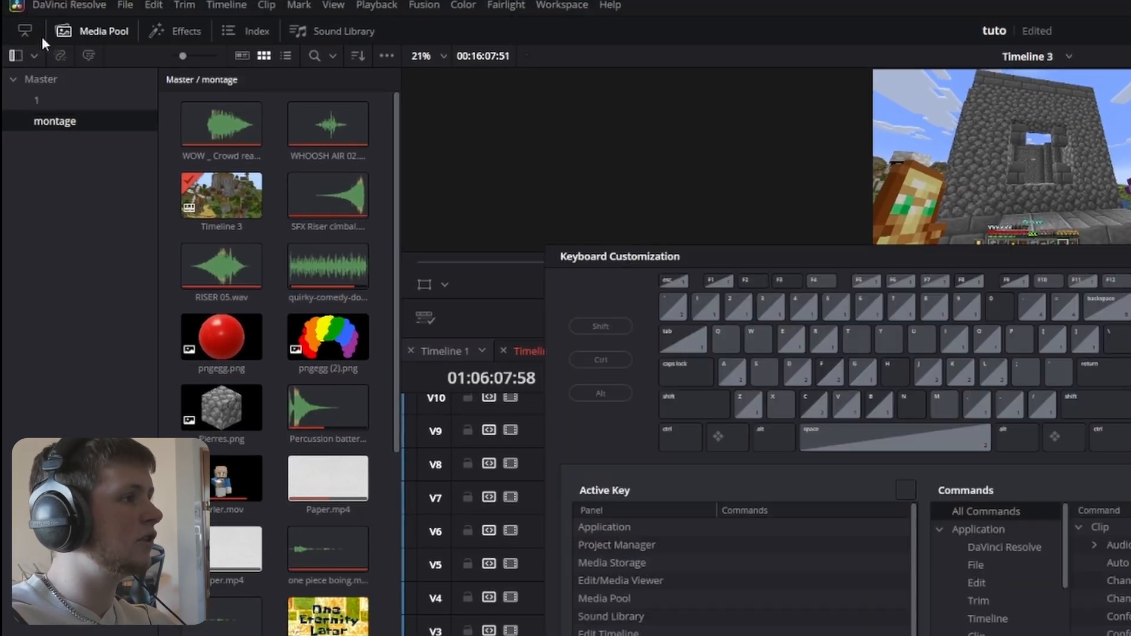
{"action": "left_click", "coordinate": [937, 297]}
{"action": "type", "text": "match"}
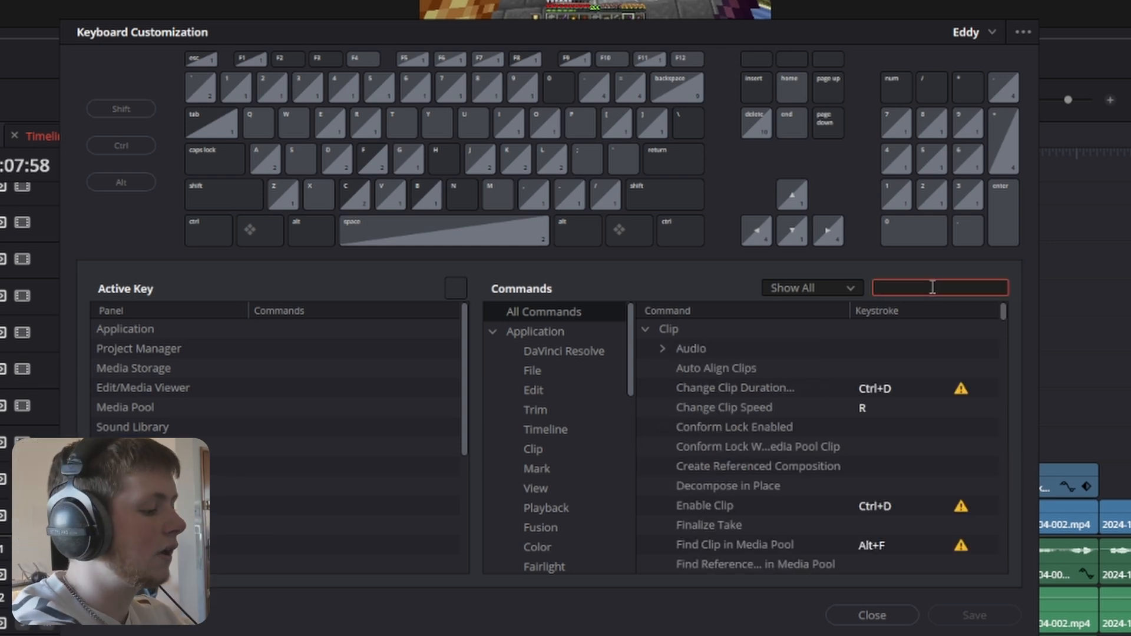
{"action": "type", "text": "inser"}
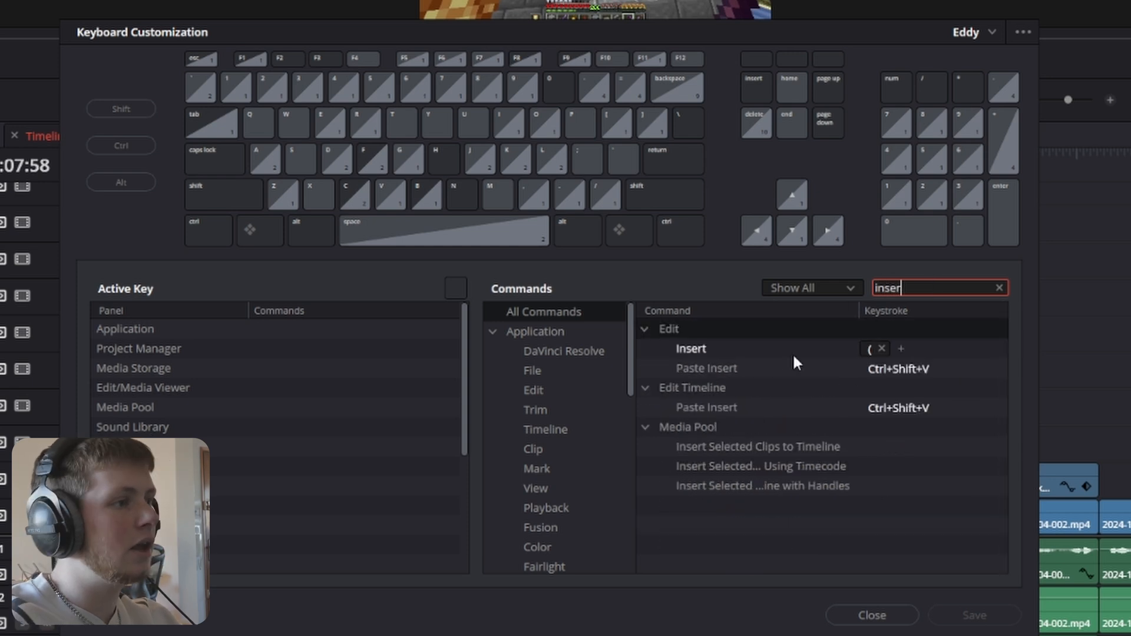
{"action": "left_click", "coordinate": [794, 354]}
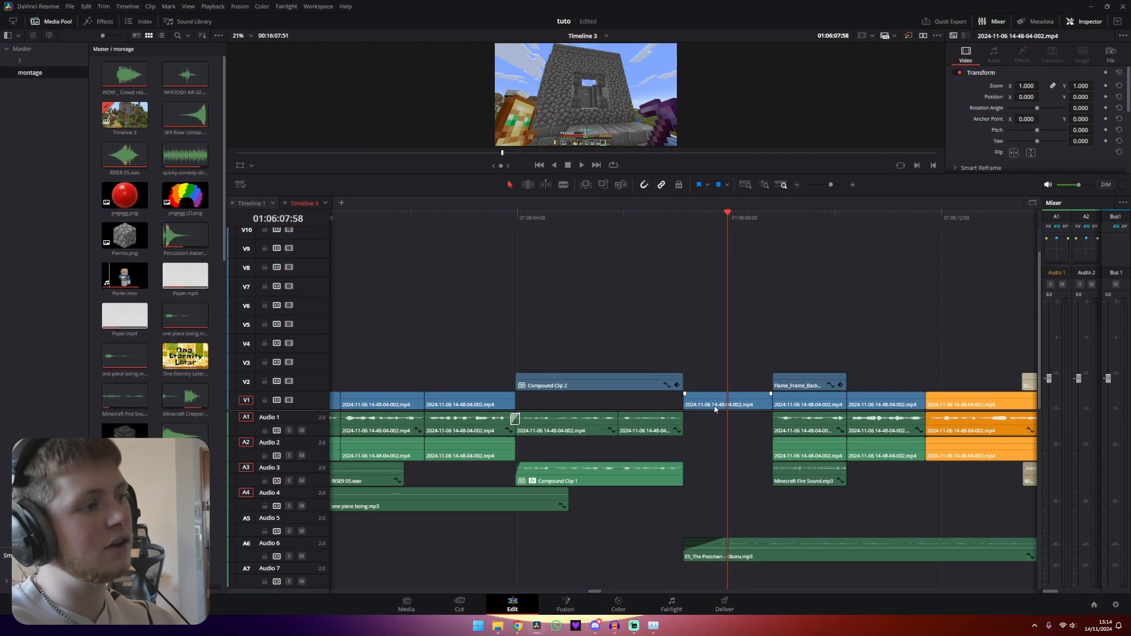
- Replace the V1 clip without audio at 01:06:07:08 with its source footage including sound, using Match Frame and Insert
{"action": "left_click", "coordinate": [691, 224]}
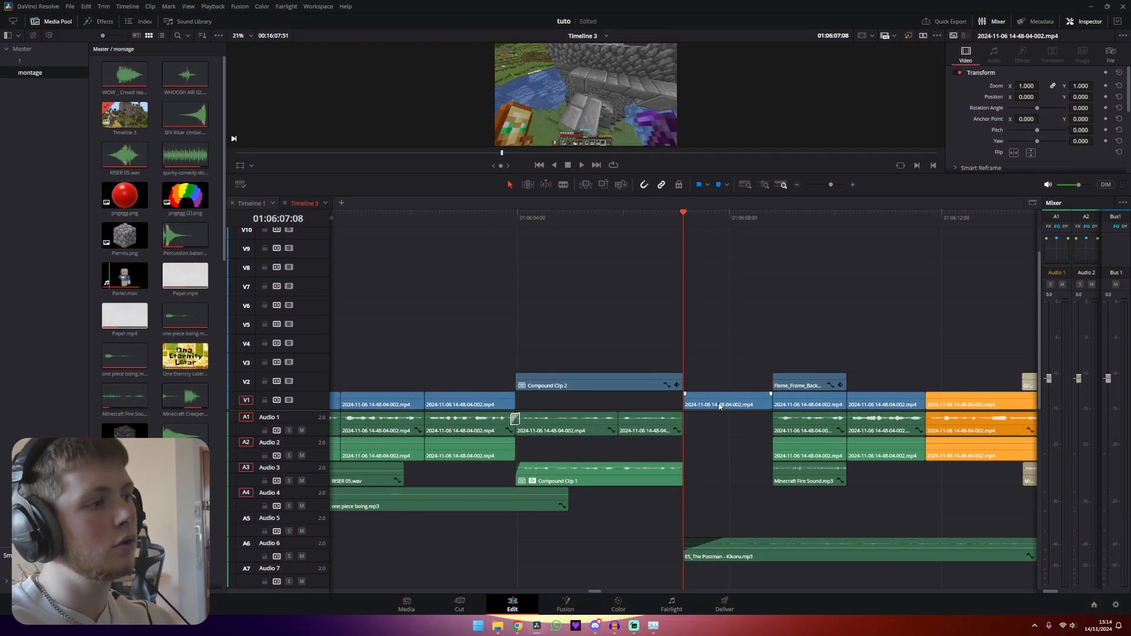
{"action": "key", "text": "4"}
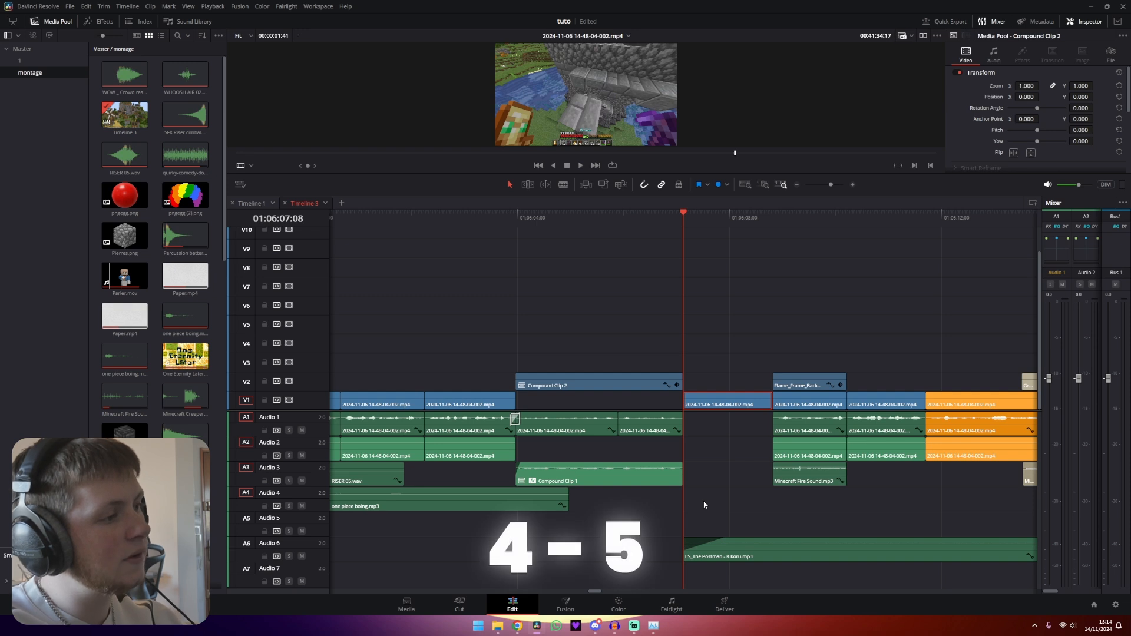
{"action": "key", "text": "5"}
{"action": "key", "text": "Delete"}
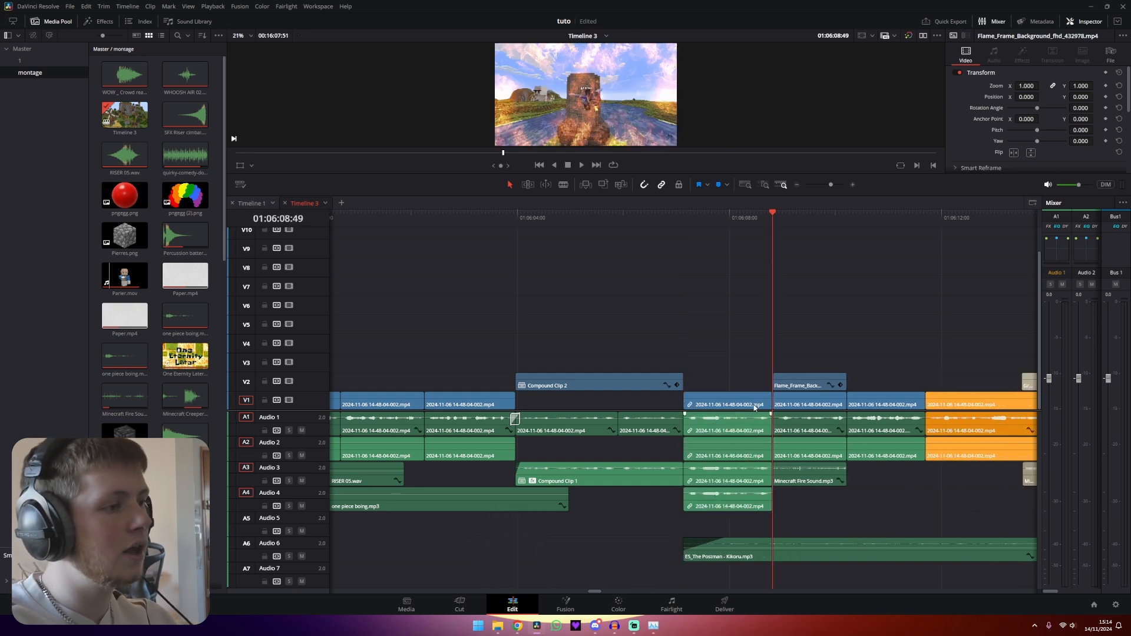
{"action": "left_click", "coordinate": [703, 225]}
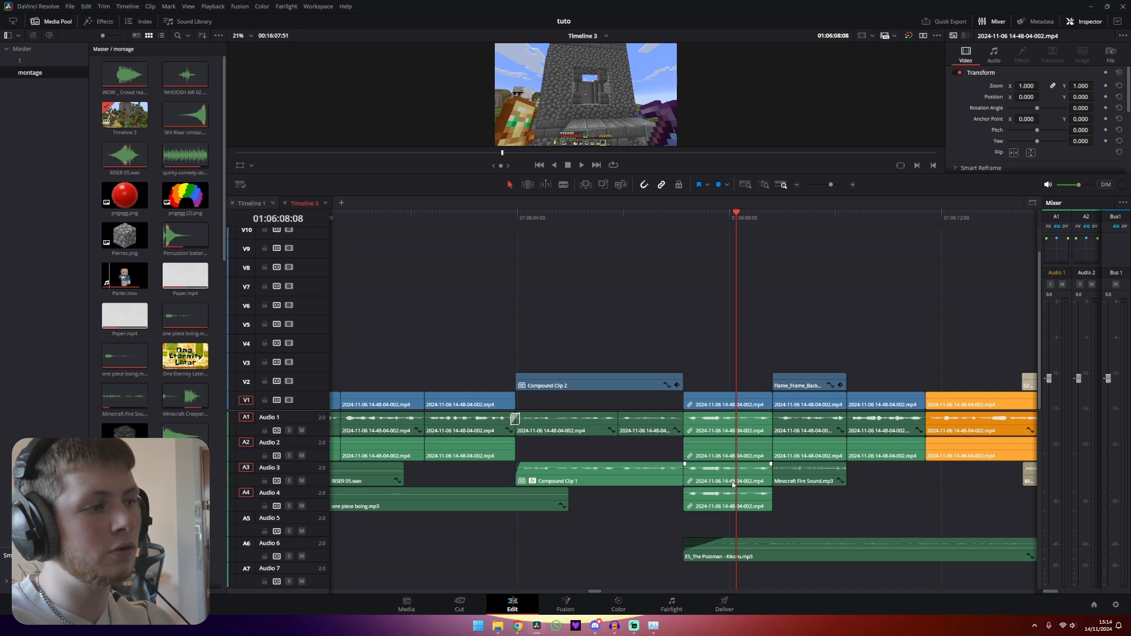
{"action": "left_click", "coordinate": [765, 518]}
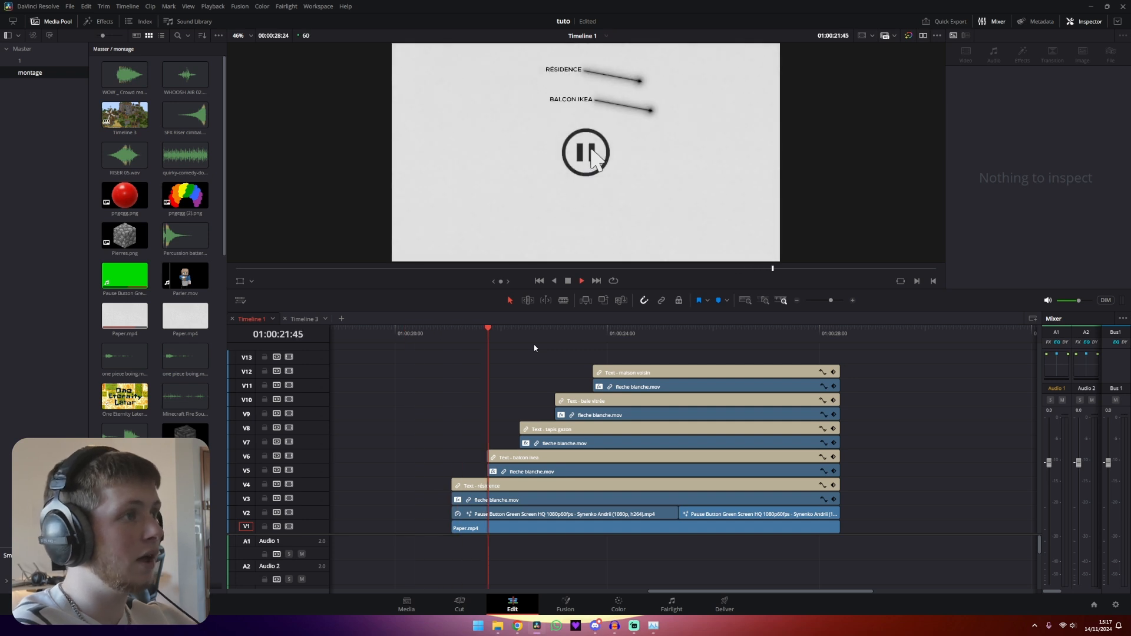
- Play back the stacked text labels and arrows over Paper.mp4 in Timeline 1 from the start of the stack
{"action": "key", "text": "space"}
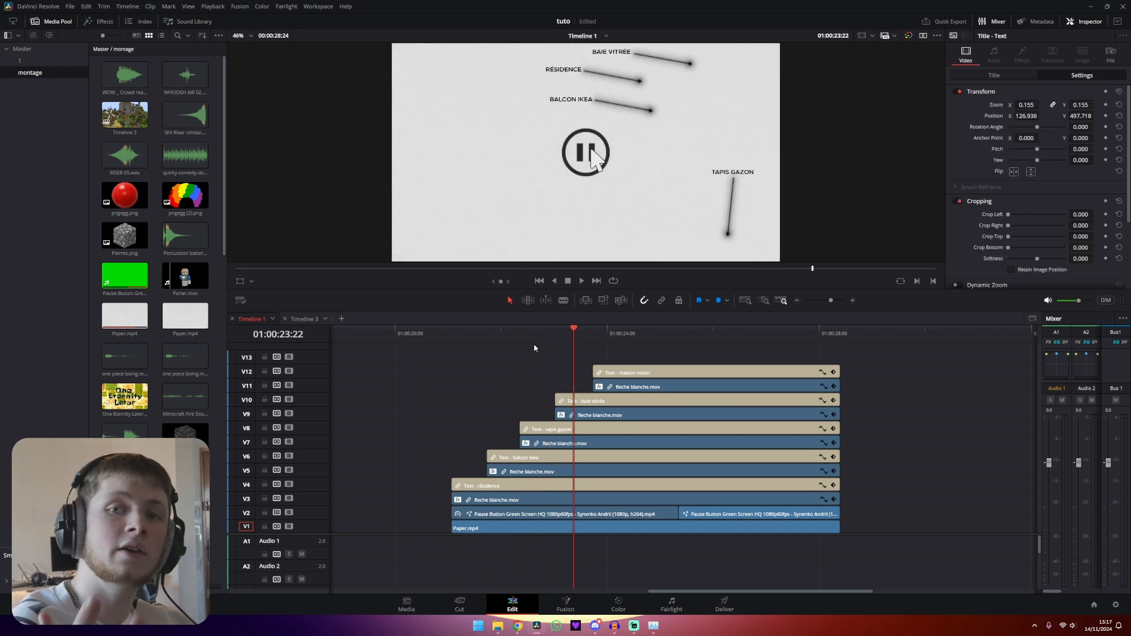
{"action": "left_click", "coordinate": [466, 336]}
{"action": "key", "text": "space"}
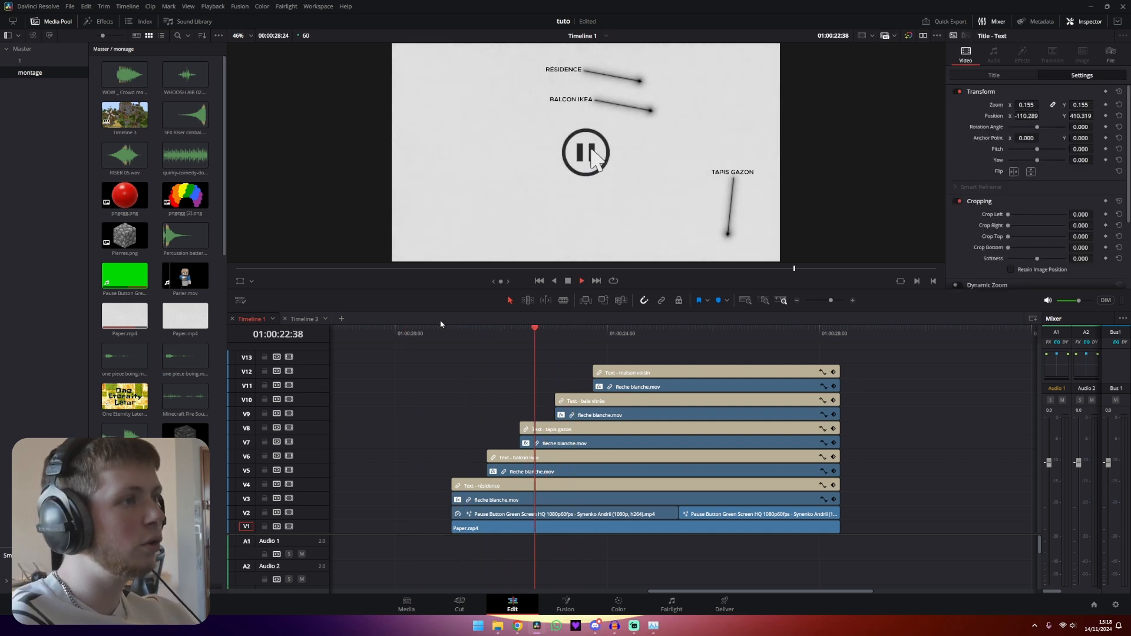
- Stop playback and apply cross dissolves to the text and arrow clips stacked on V3 to V12 in Timeline 1
{"action": "key", "text": "space"}
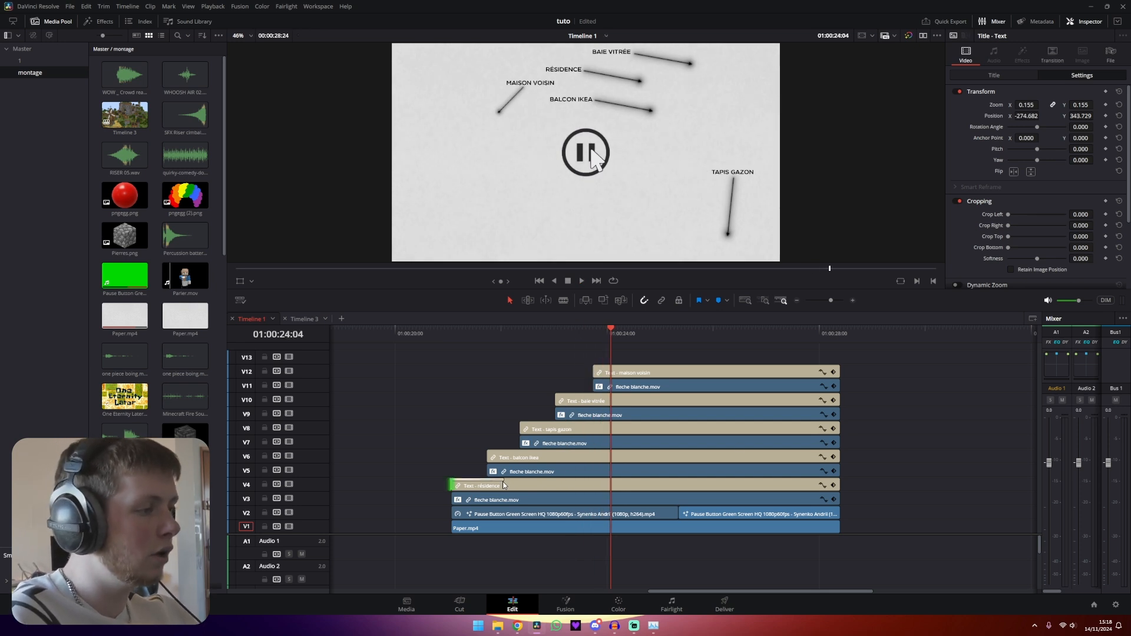
{"action": "mouse_move", "coordinate": [503, 481]}
{"action": "left_mouse_down"}
{"action": "mouse_move", "coordinate": [484, 481]}
{"action": "mouse_move", "coordinate": [518, 464]}
{"action": "left_mouse_up"}
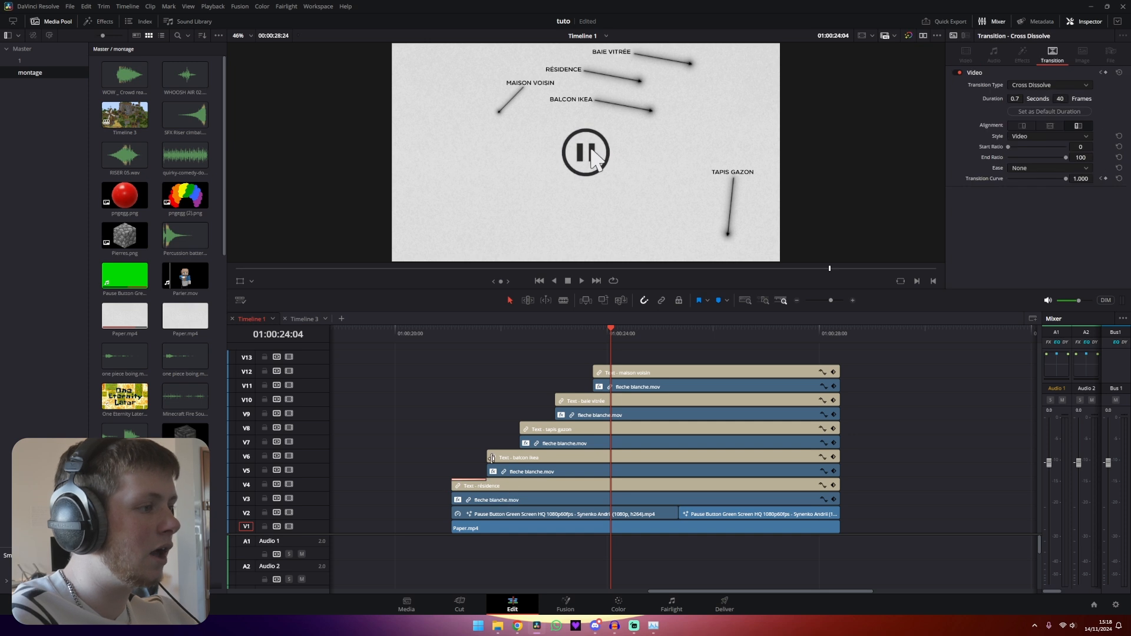
{"action": "left_click", "coordinate": [490, 472]}
{"action": "key", "text": "ctrl+t"}
- Link all the text and arrow clips on V3 to V12 together and shorten their closing transitions
{"action": "left_click_drag", "start_coordinate": [1117, 453], "coordinate": [391, 185]}
{"action": "right_click", "coordinate": [820, 378]}
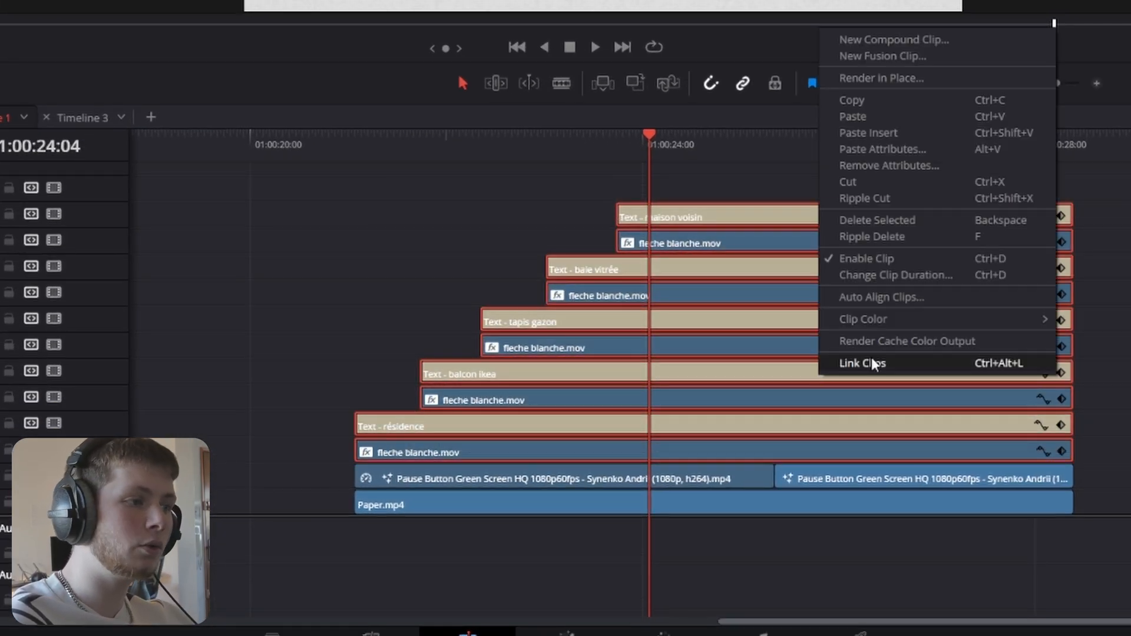
{"action": "left_click", "coordinate": [873, 359]}
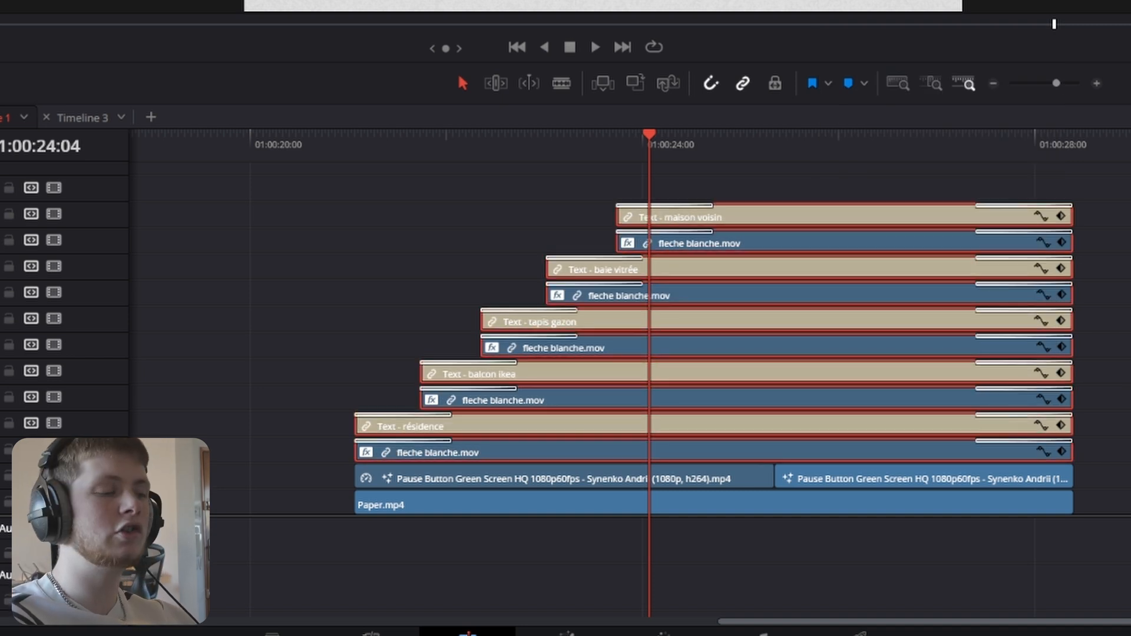
{"action": "left_click_drag", "start_coordinate": [980, 208], "coordinate": [1037, 213]}
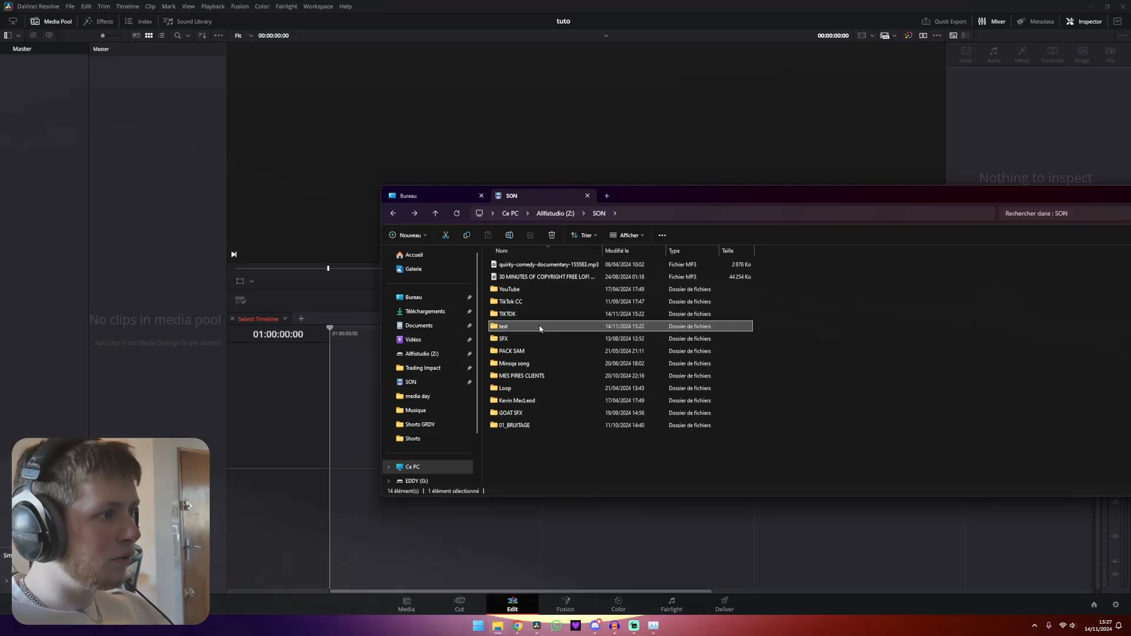
- Check the test folder in SON in File Explorer, add it to the media pool's Master bin, and open the new test bin
{"action": "double_click", "coordinate": [545, 324]}
{"action": "left_click", "coordinate": [394, 214]}
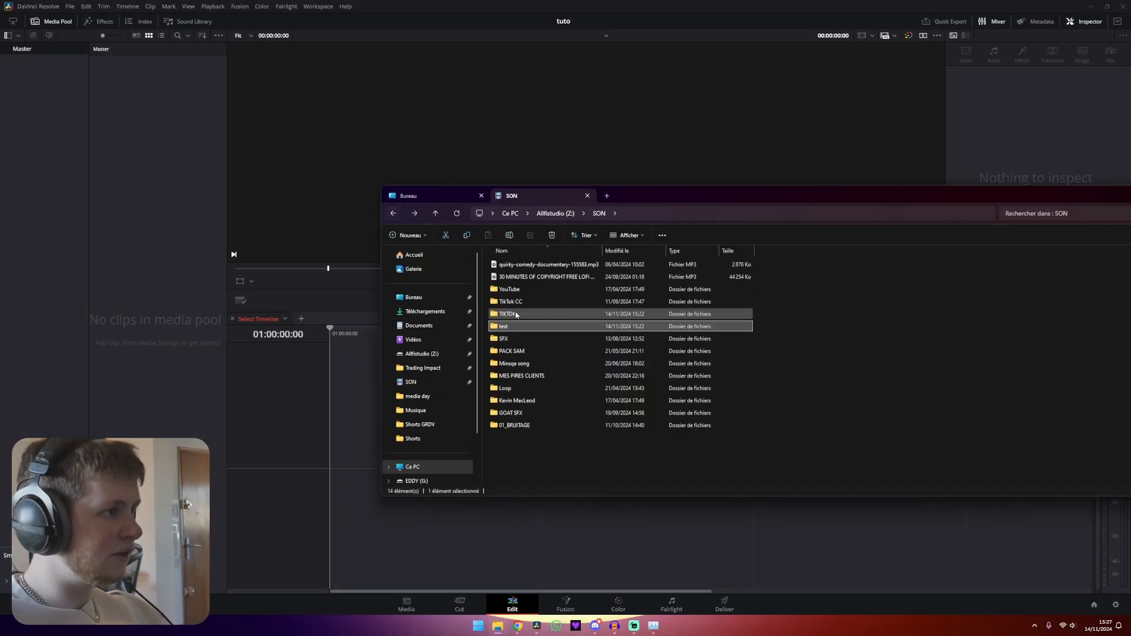
{"action": "left_click_drag", "start_coordinate": [515, 327], "coordinate": [21, 63]}
{"action": "left_click", "coordinate": [26, 49]}
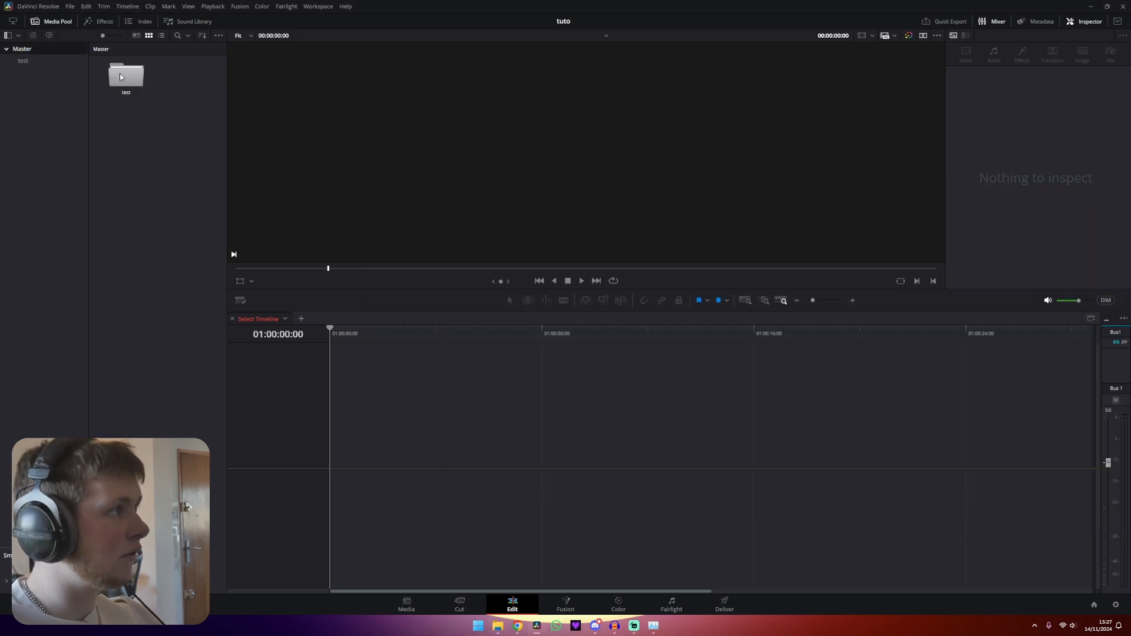
{"action": "double_click", "coordinate": [125, 73]}
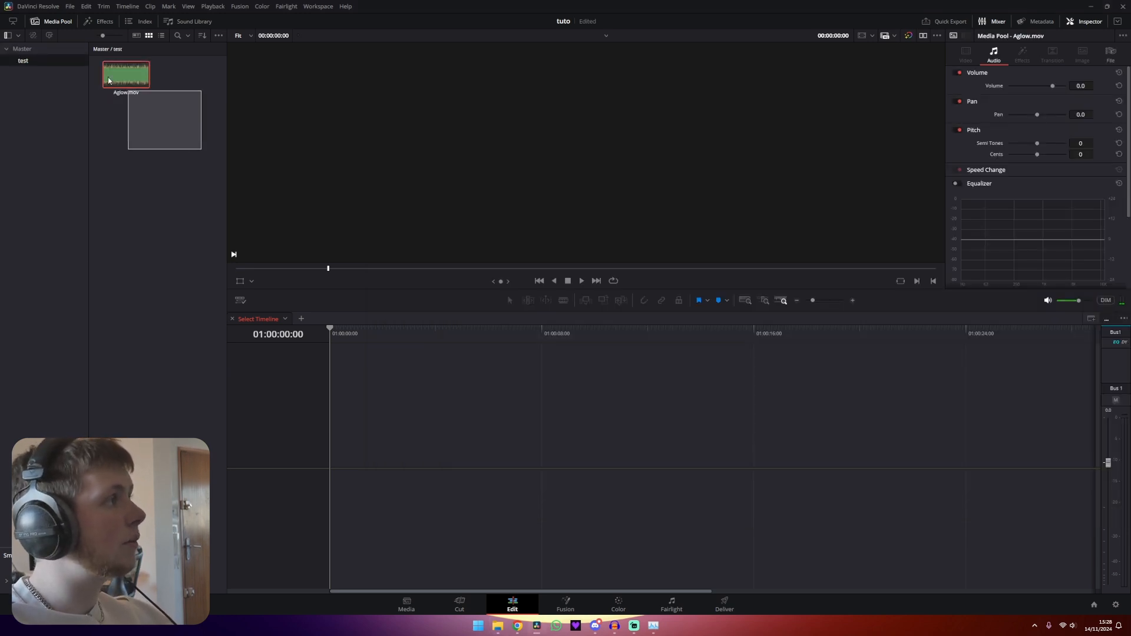
{"action": "left_click", "coordinate": [189, 169]}
- Move the quirky-comedy-documentary and 30 MINUTES OF COPYRIGHT FREE LOFI files from SON into the test folder, and return to Resolve's test bin
{"action": "double_click", "coordinate": [527, 328]}
{"action": "left_click", "coordinate": [394, 214]}
{"action": "left_click_drag", "start_coordinate": [781, 277], "coordinate": [523, 327]}
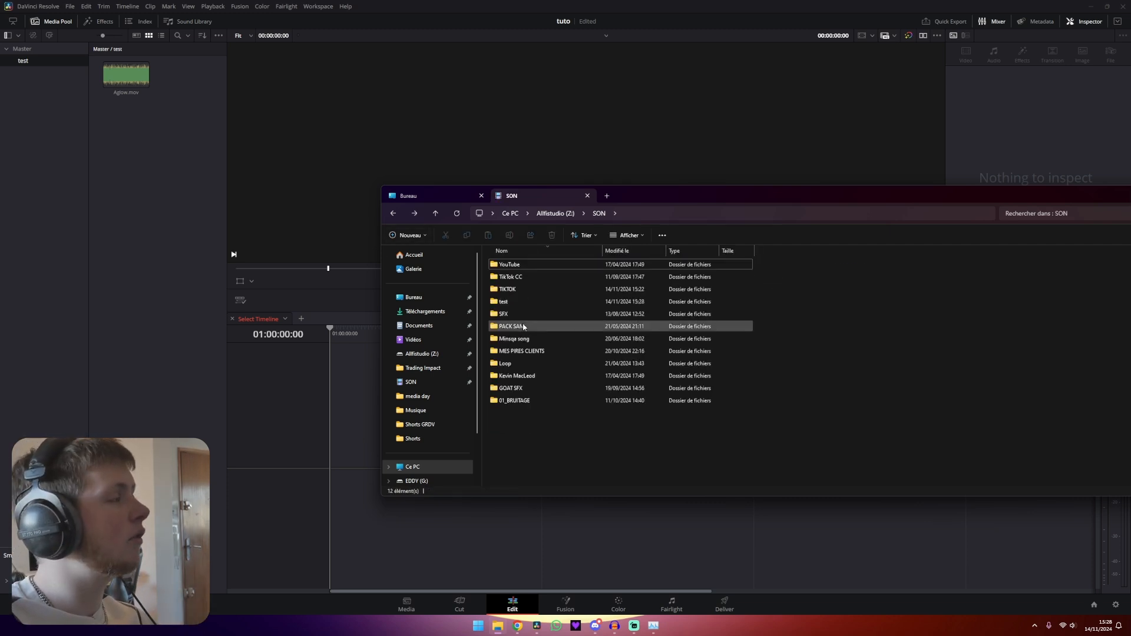
{"action": "left_click", "coordinate": [135, 170]}
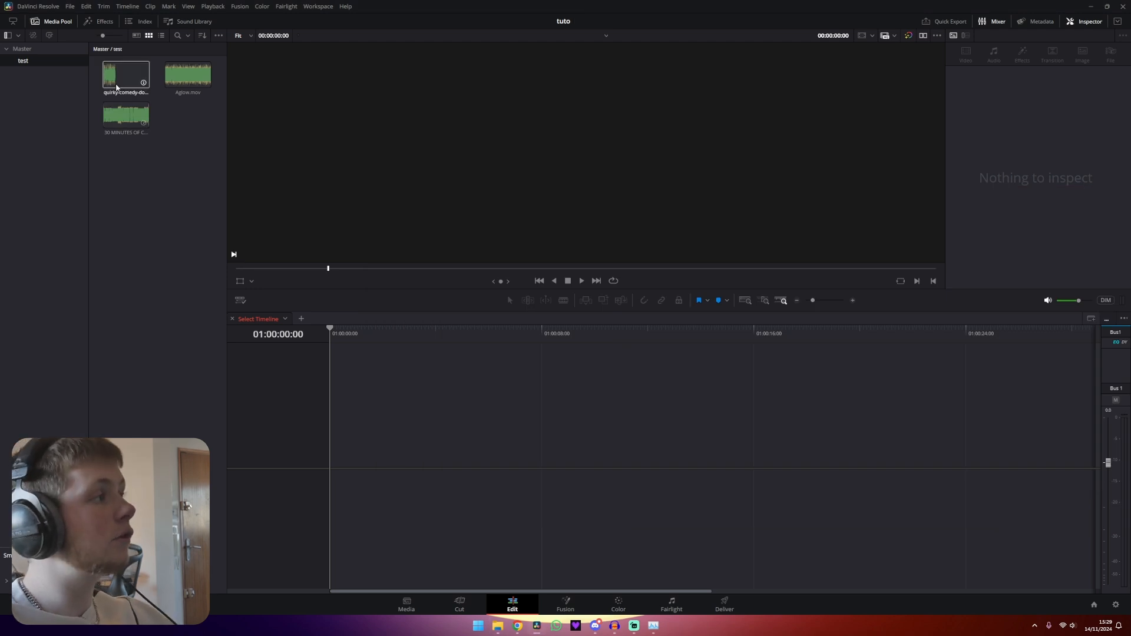
{"action": "key", "text": "alt+Tab"}
{"action": "left_click", "coordinate": [393, 213]}
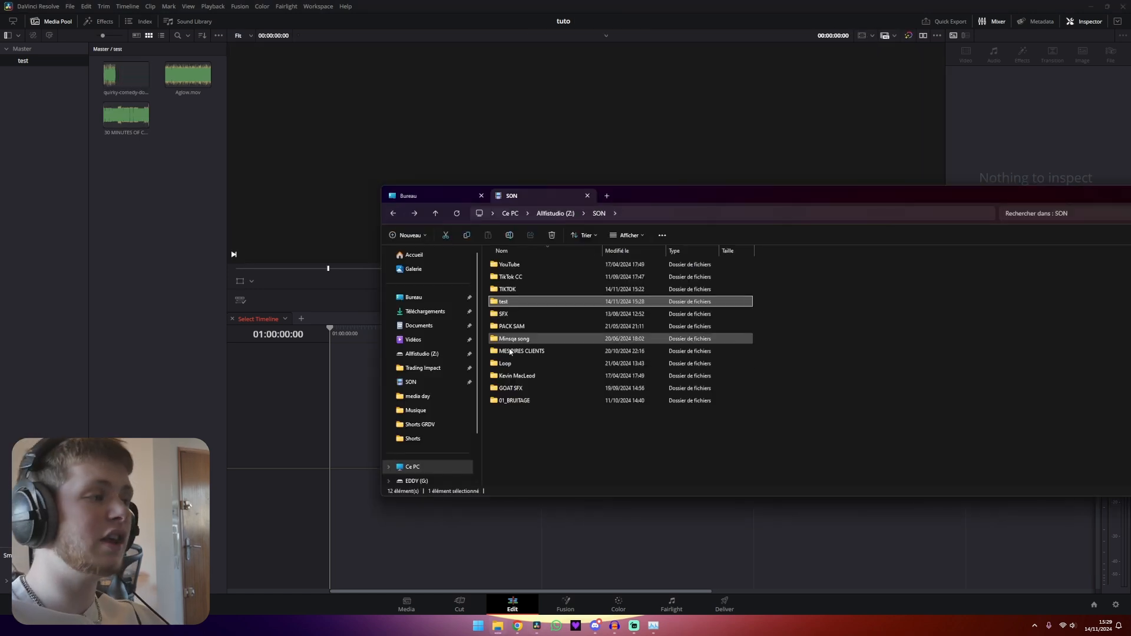
{"action": "left_click", "coordinate": [665, 454]}
{"action": "left_click", "coordinate": [159, 234]}
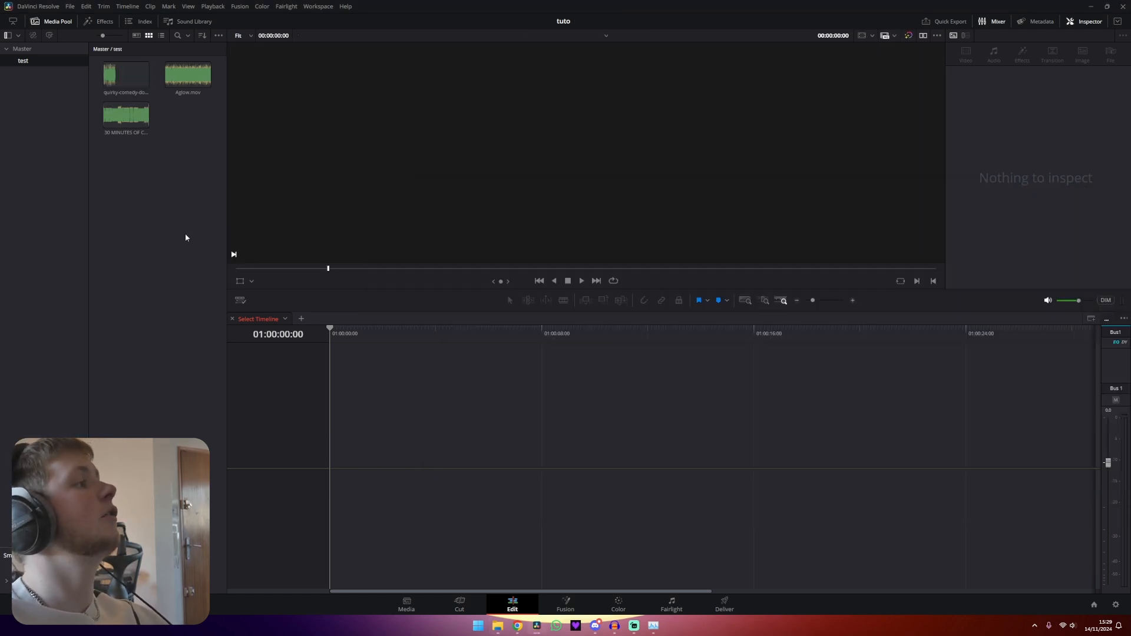
- Check the resync options offered for the test bin in Master, and reopen the bin
{"action": "left_click", "coordinate": [41, 73]}
{"action": "right_click", "coordinate": [126, 82]}
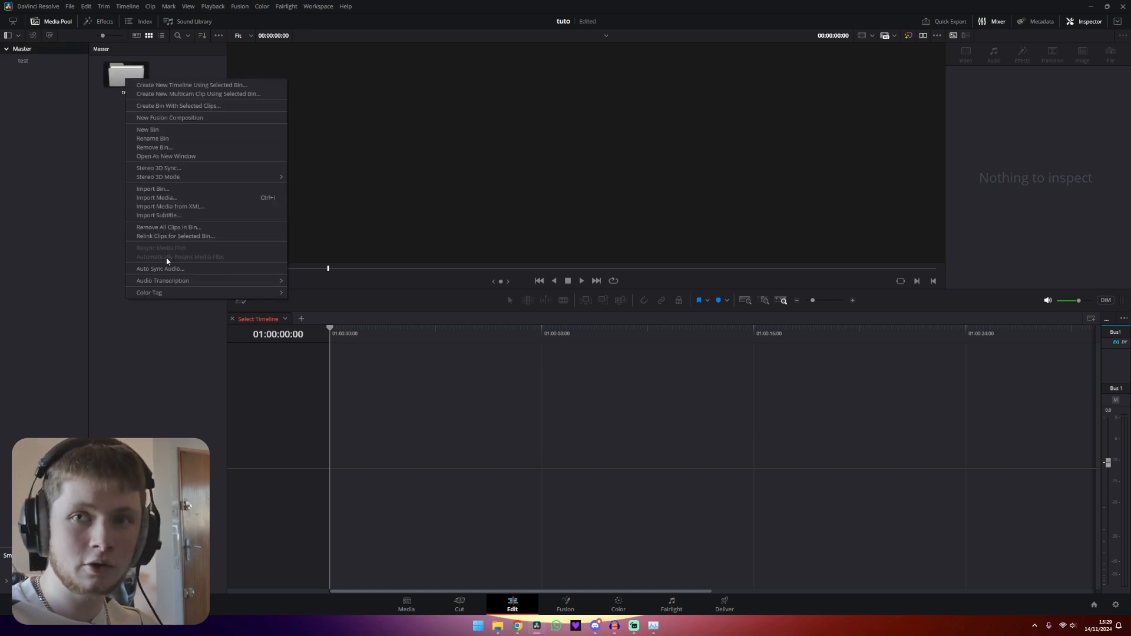
{"action": "left_click", "coordinate": [30, 74]}
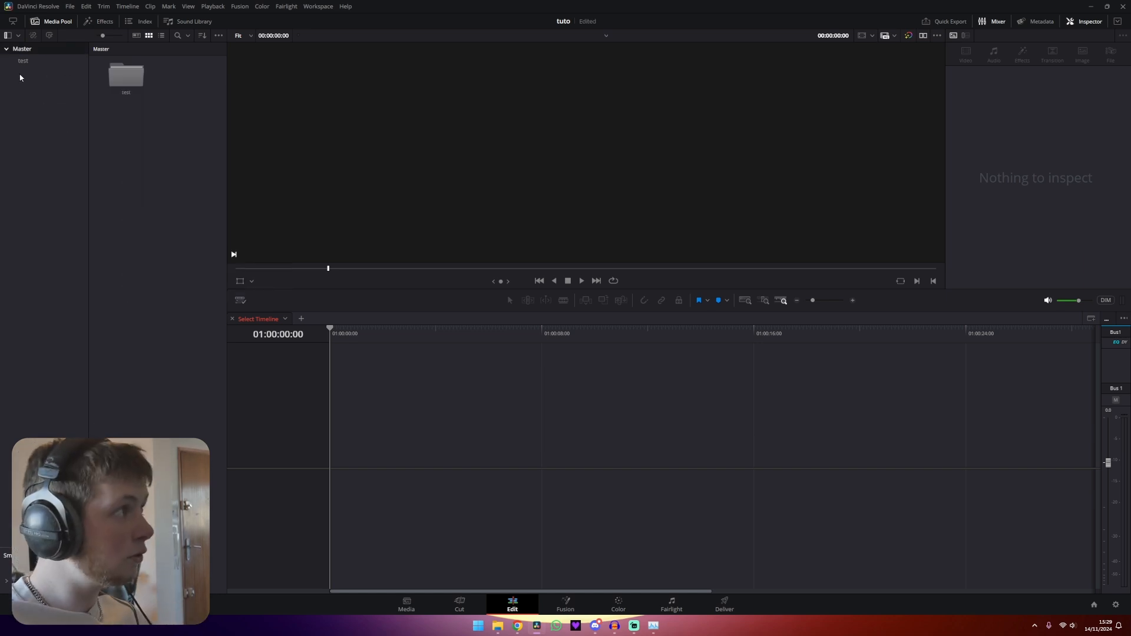
{"action": "left_click", "coordinate": [26, 62]}
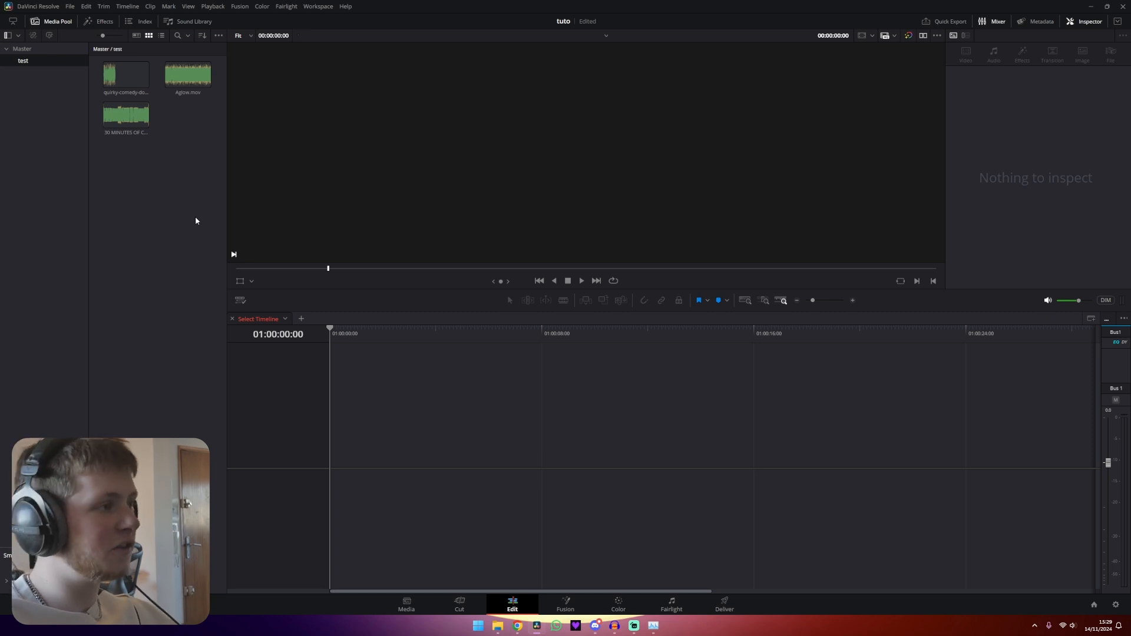
- Copy the tracks Classic Blunder, Clever Girl and Come Back Again from Minsqa song's Fun folder into the test folder, and return to Resolve's test bin
{"action": "key", "text": "alt+Tab"}
{"action": "double_click", "coordinate": [525, 340]}
{"action": "left_click", "coordinate": [516, 326]}
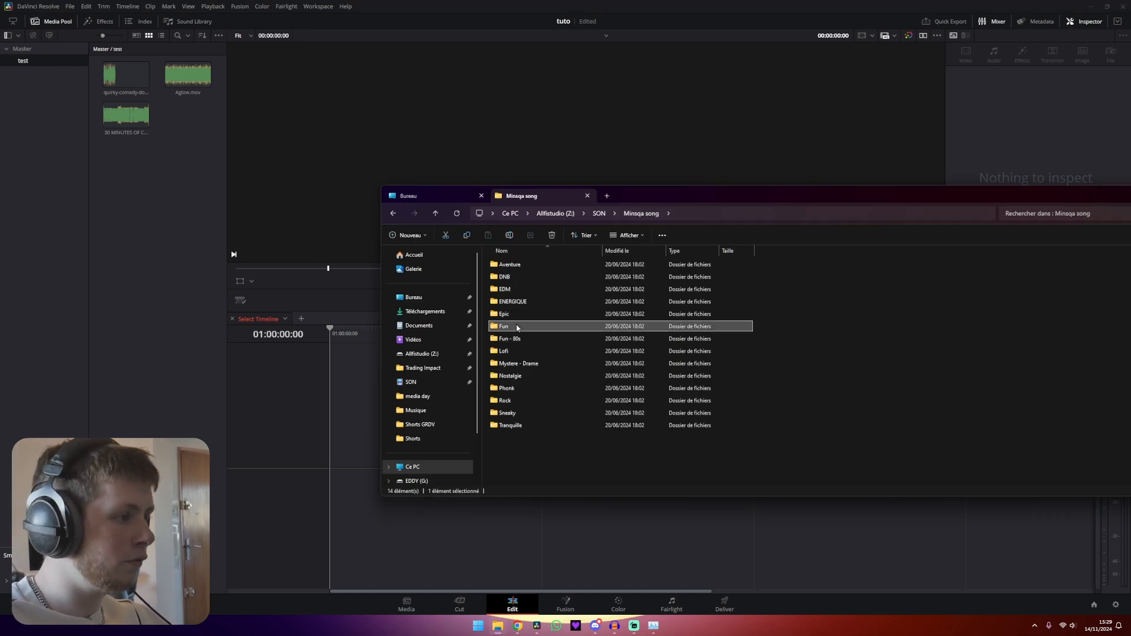
{"action": "double_click", "coordinate": [528, 327]}
{"action": "left_click_drag", "start_coordinate": [613, 368], "coordinate": [505, 341]}
{"action": "key", "text": "ctrl+c"}
{"action": "left_click", "coordinate": [599, 214]}
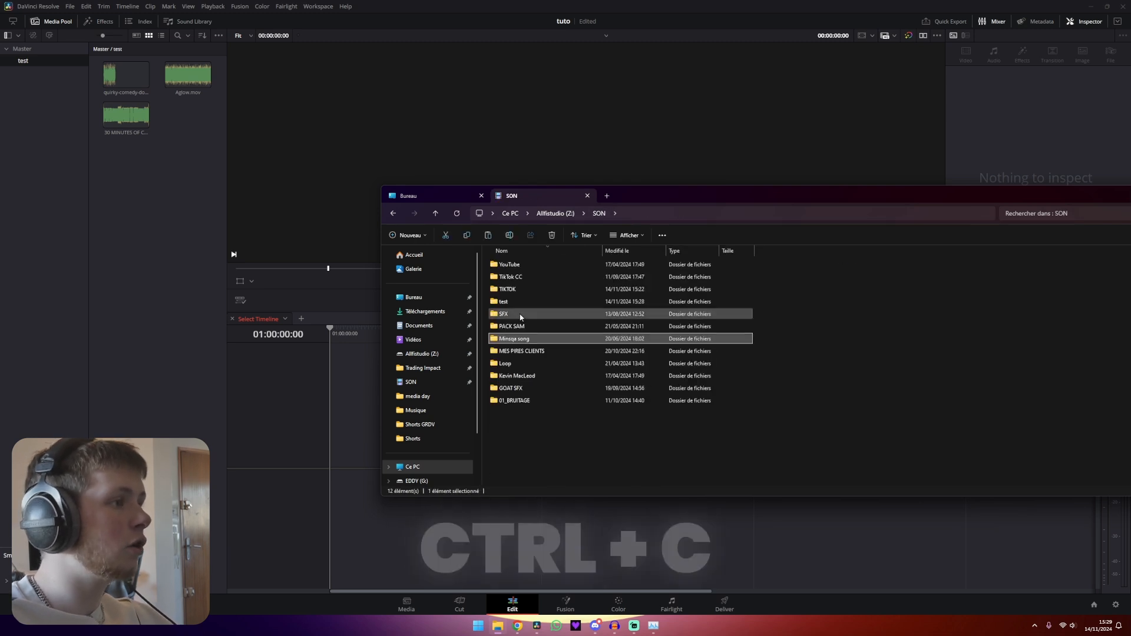
{"action": "double_click", "coordinate": [512, 304]}
{"action": "key", "text": "ctrl+v"}
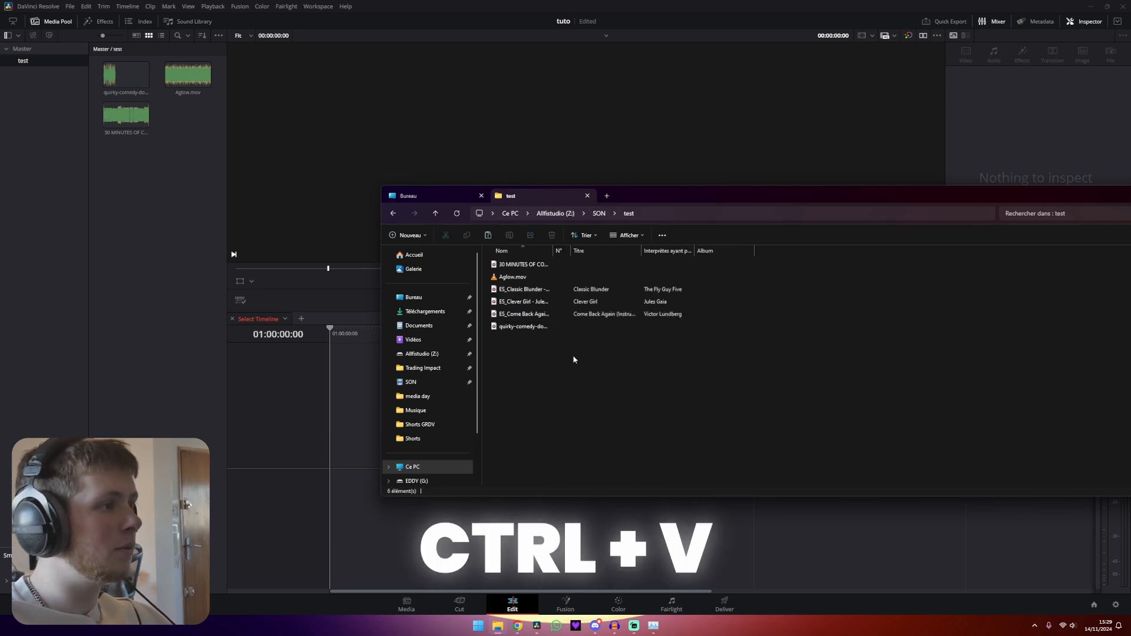
{"action": "left_click", "coordinate": [172, 254]}
{"action": "left_click", "coordinate": [181, 93]}
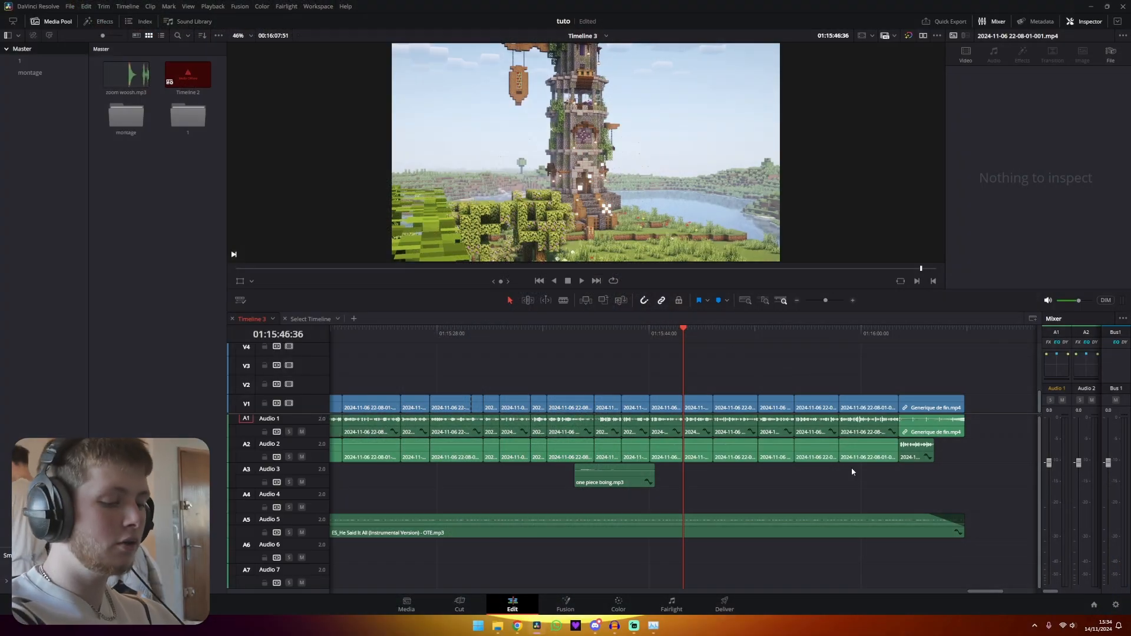
- Search the computer's files for "woos" with the quick file search and place epic_woosh_epee.wav on Audio 3 in Timeline 3
{"action": "key", "text": "ctrl"}
{"action": "key", "text": "ctrl"}
{"action": "type", "text": "woos"}
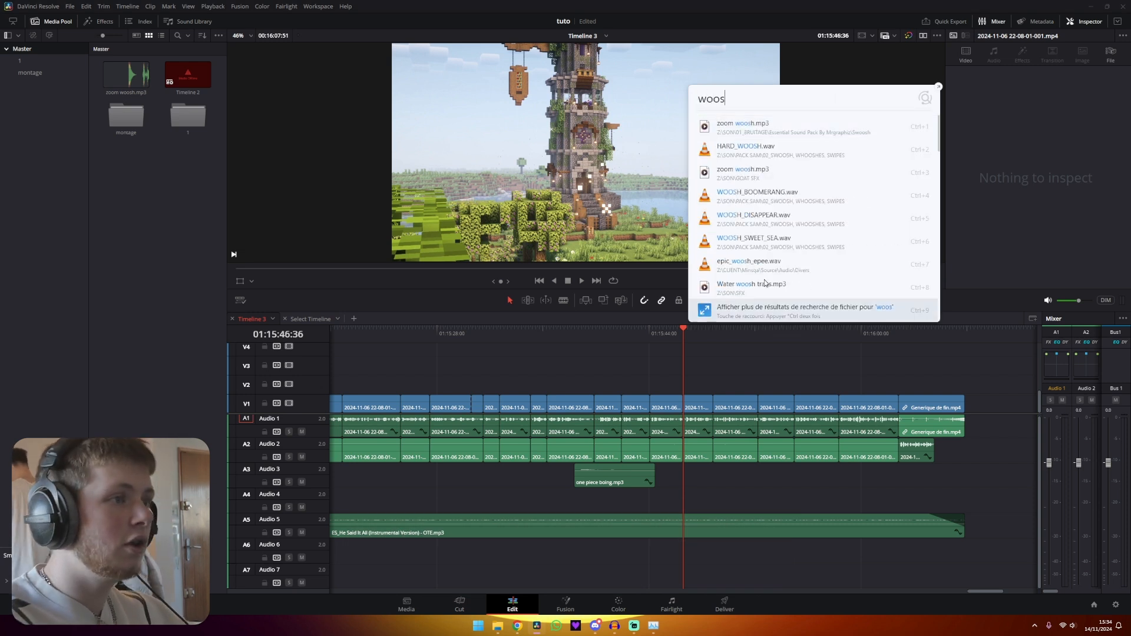
{"action": "left_click_drag", "start_coordinate": [757, 261], "coordinate": [730, 477]}
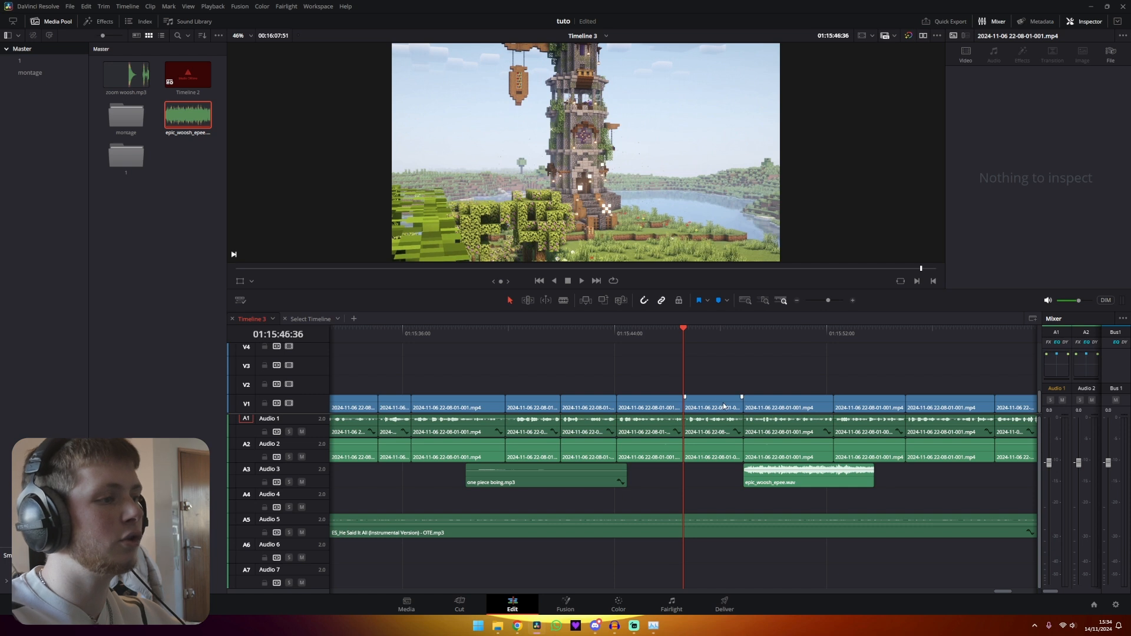
- Slip the footage of the V1 clip at 01:15:44:54 in Timeline 3 by about -00:49 in Trim Edit mode
{"action": "scroll", "coordinate": [647, 407], "scroll_direction": "up", "scroll_amount": 2}
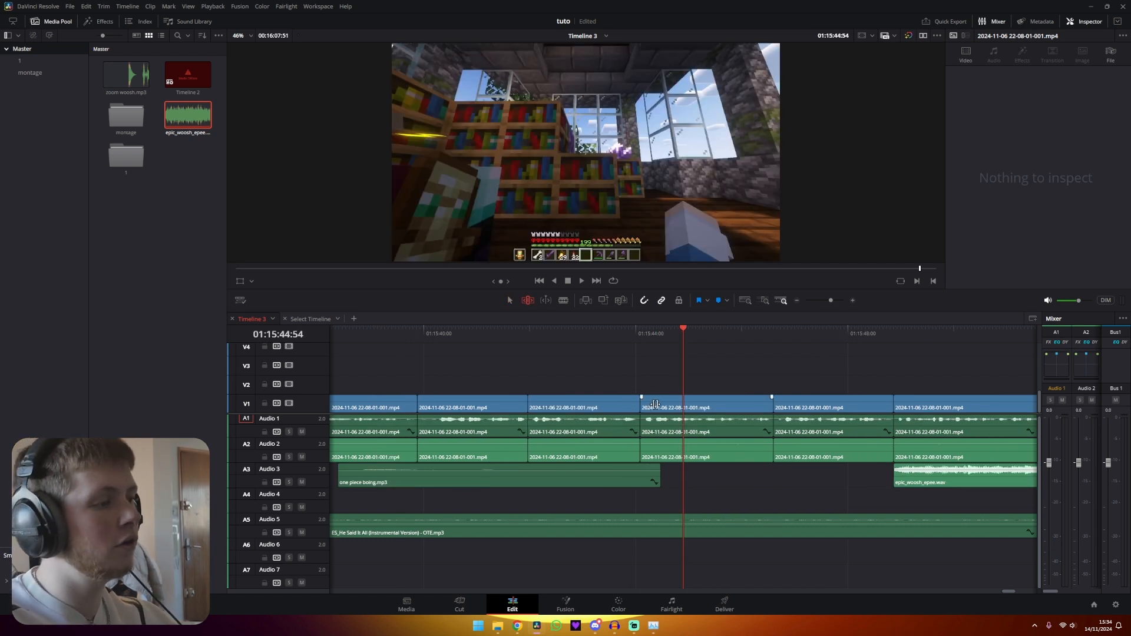
{"action": "left_click", "coordinate": [652, 401]}
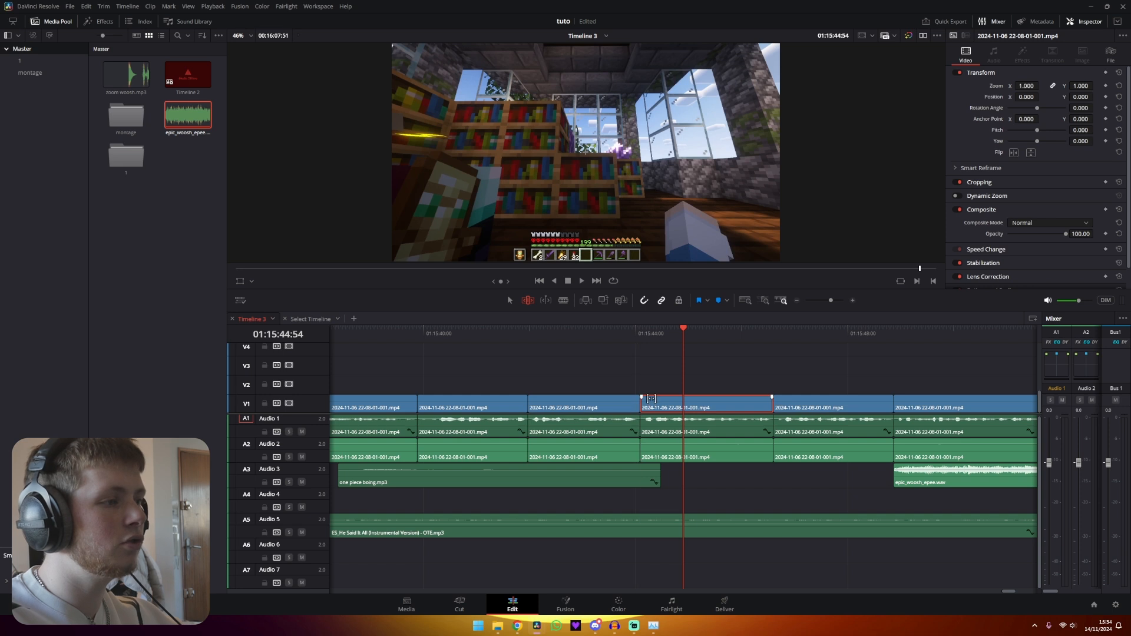
{"action": "scroll", "coordinate": [652, 399], "scroll_direction": "up", "scroll_amount": 3}
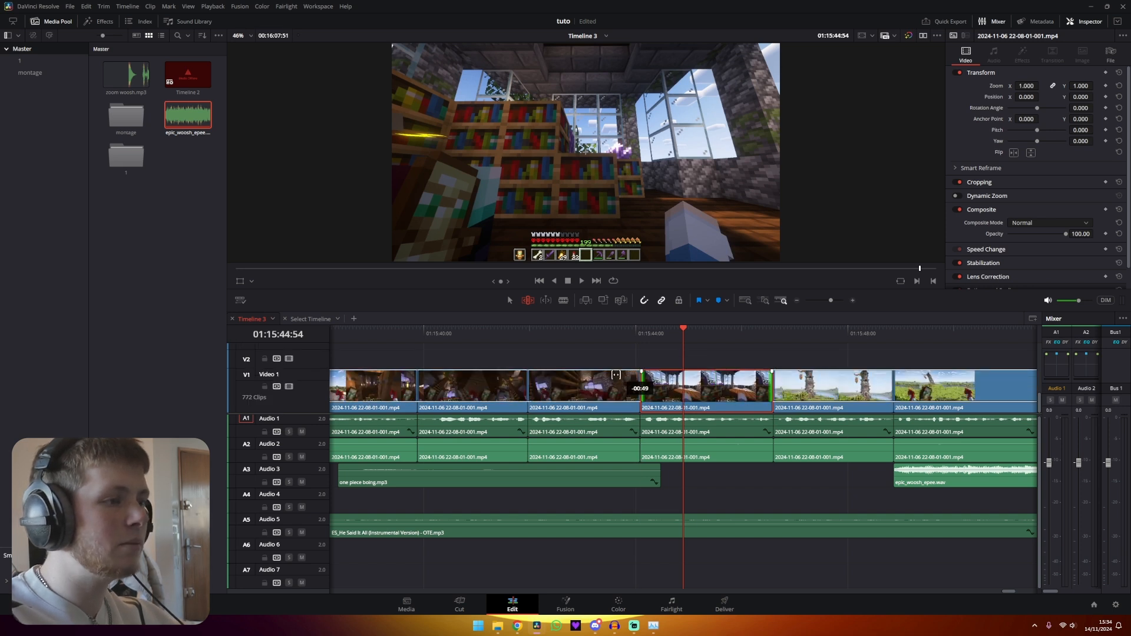